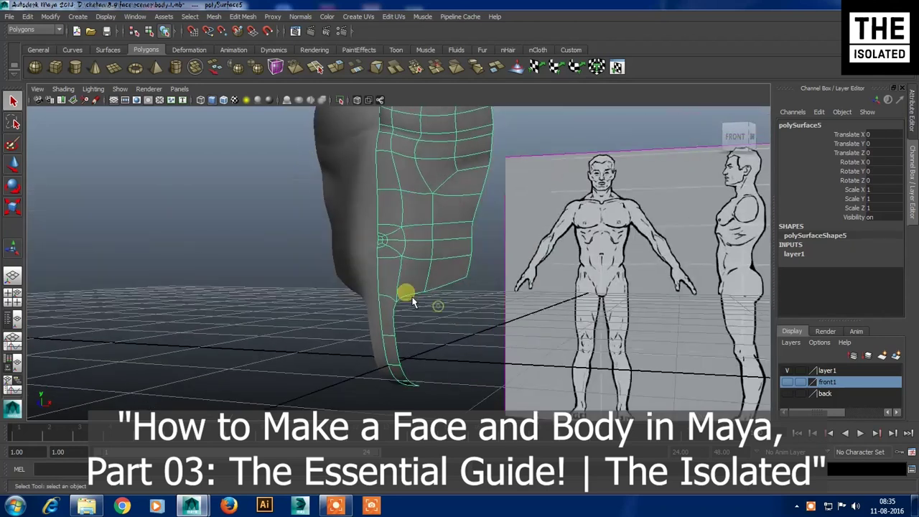
# In the front view with low-poly display, raise the vertex beside the navel slightly
pyautogui.press('space')
pyautogui.press('space')
pyautogui.scroll(-2, 503, 391)
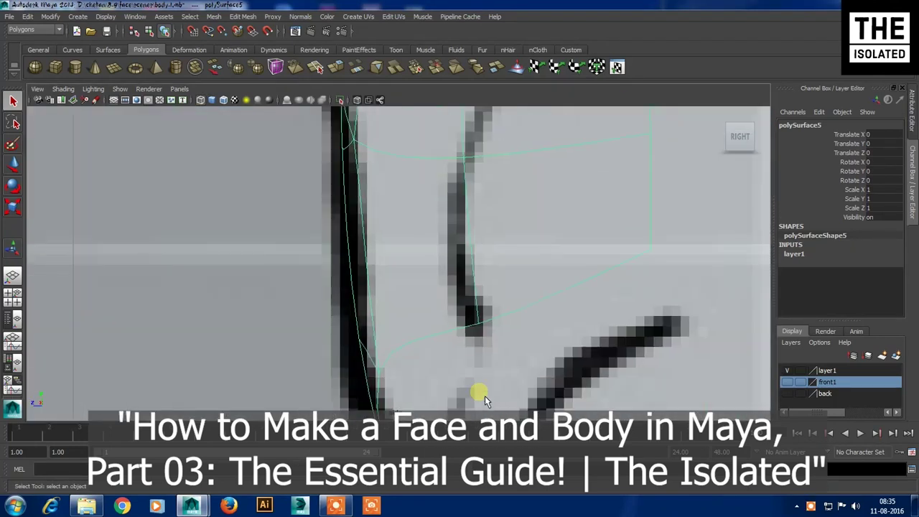
pyautogui.scroll(-2, 452, 345)
pyautogui.scroll(-2, 424, 266)
pyautogui.scroll(-5, 424, 273)
pyautogui.scroll(3, 422, 277)
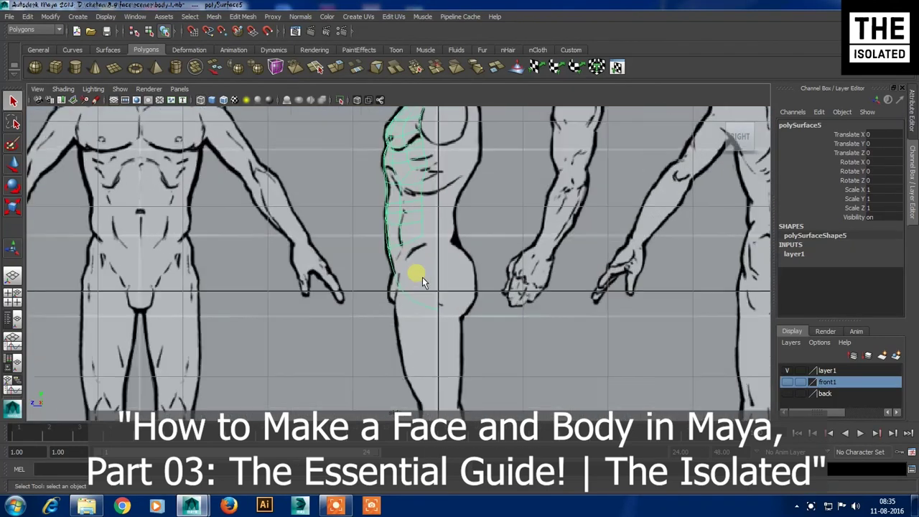
pyautogui.scroll(2, 422, 277)
pyautogui.press('space')
pyautogui.press('space')
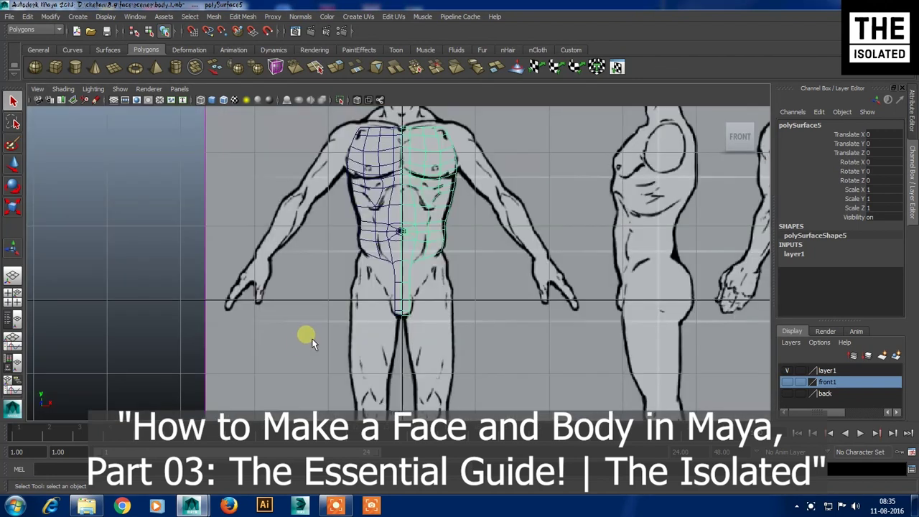
pyautogui.scroll(2, 410, 303)
pyautogui.scroll(2, 426, 262)
pyautogui.scroll(2, 421, 313)
pyautogui.press('1')
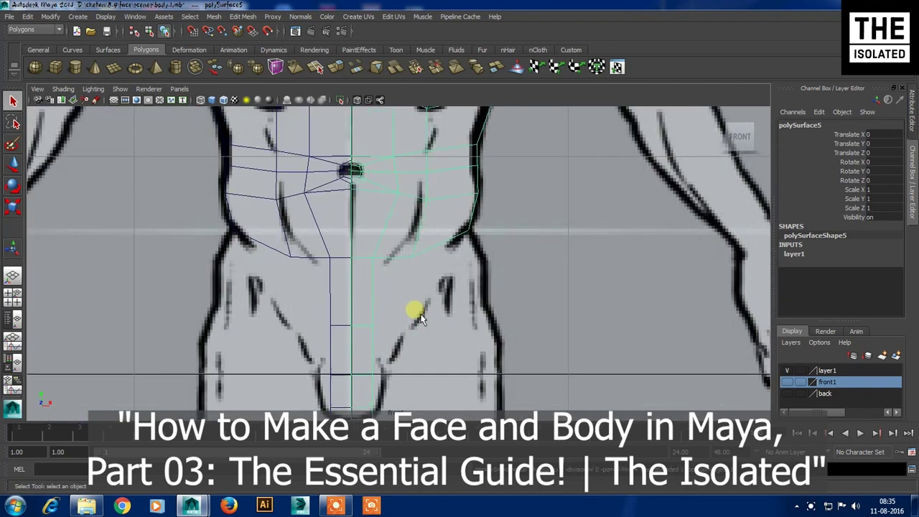
pyautogui.moveTo(419, 241); pyautogui.dragTo(391, 248, button='right')
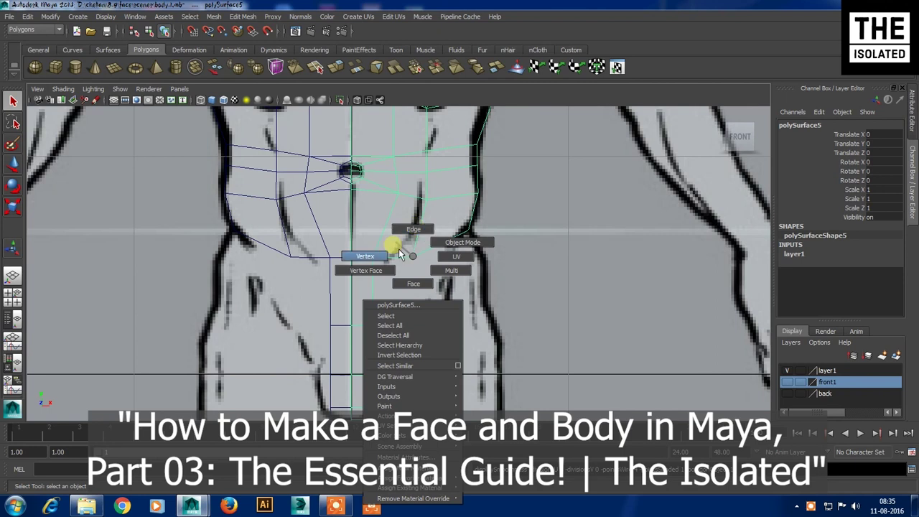
pyautogui.press('w')
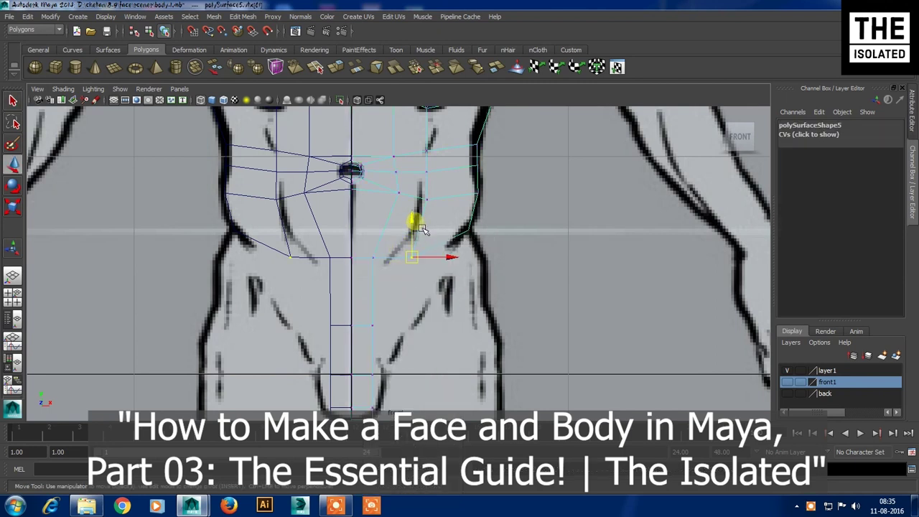
pyautogui.moveTo(424, 224); pyautogui.dragTo(420, 219)
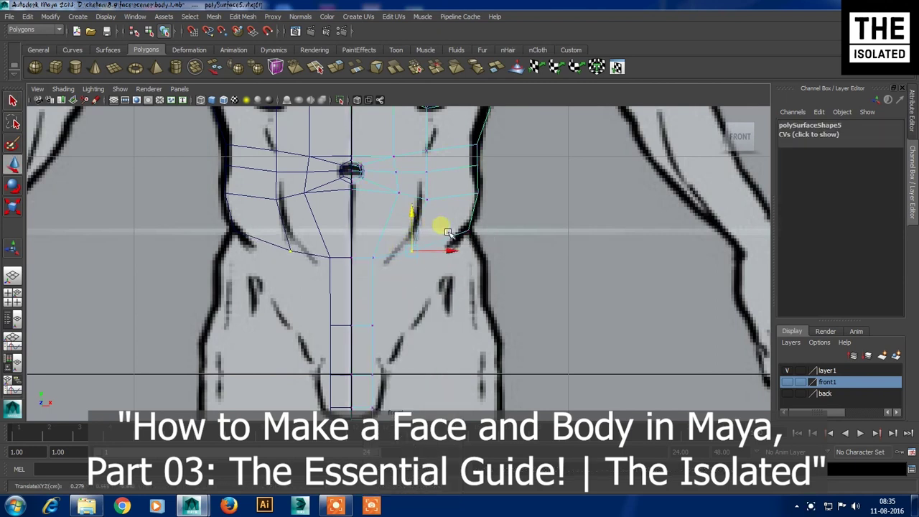
# Select the torso strip's bottom edge for extruding
pyautogui.moveTo(466, 242)
pyautogui.mouseDown(button='right')
pyautogui.moveTo(409, 250)
pyautogui.moveTo(423, 280)
pyautogui.mouseUp(button='right')
pyautogui.click(392, 253)
pyautogui.click(417, 257)
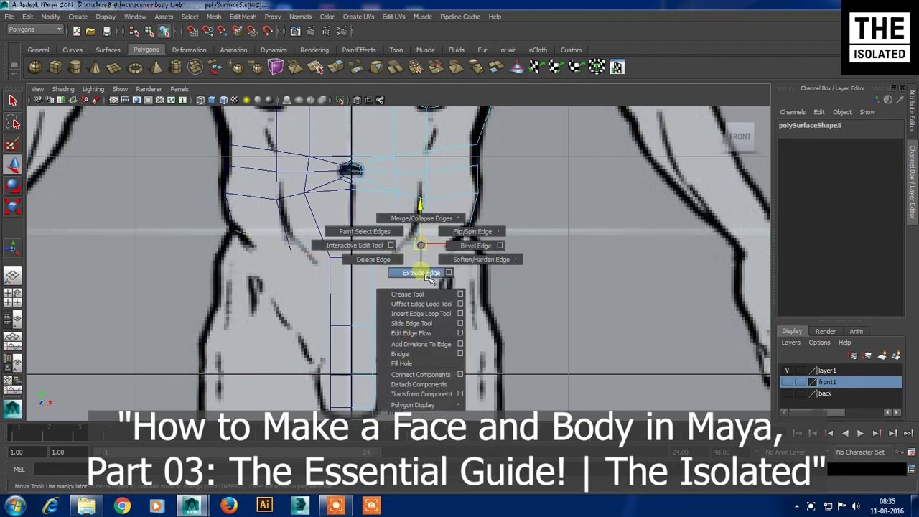
# Pull the extruded edge down toward the hips and align it to the side outline
pyautogui.moveTo(421, 206); pyautogui.dragTo(429, 268)
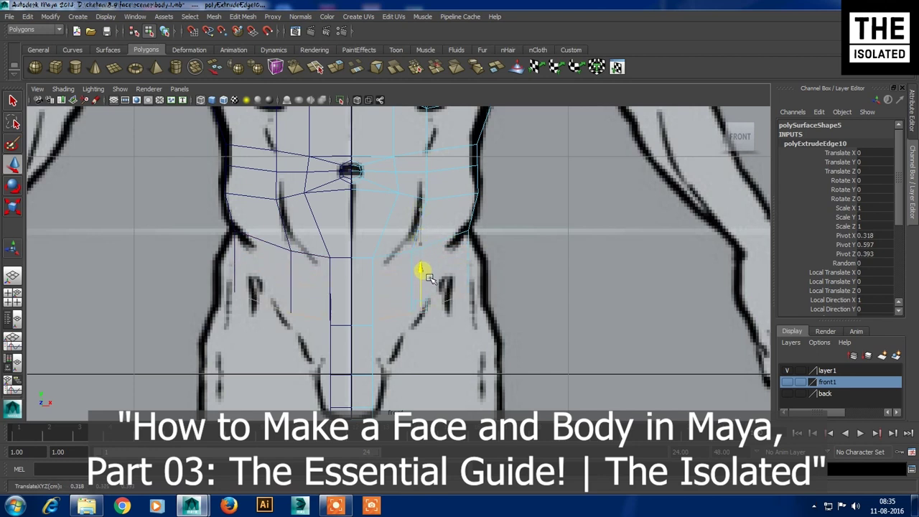
pyautogui.press('space')
pyautogui.press('space')
pyautogui.scroll(2, 445, 323)
pyautogui.scroll(3, 424, 300)
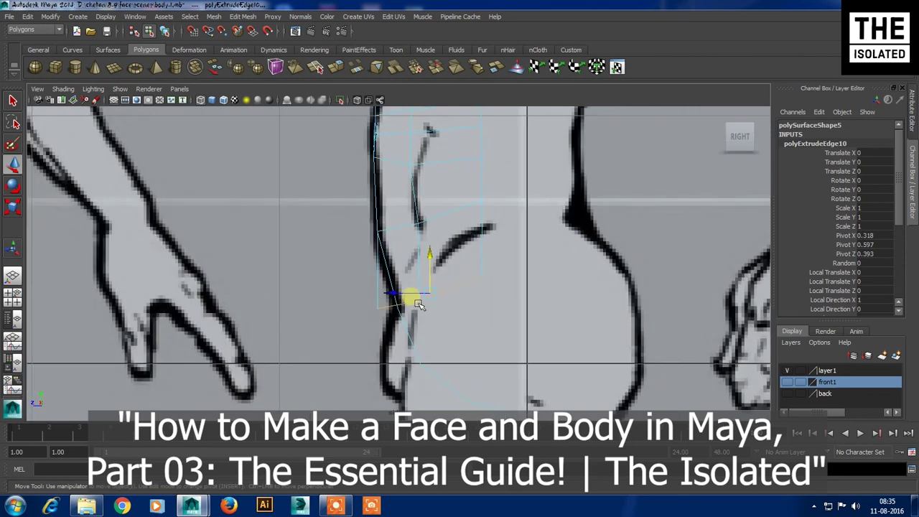
pyautogui.moveTo(402, 301); pyautogui.dragTo(419, 302)
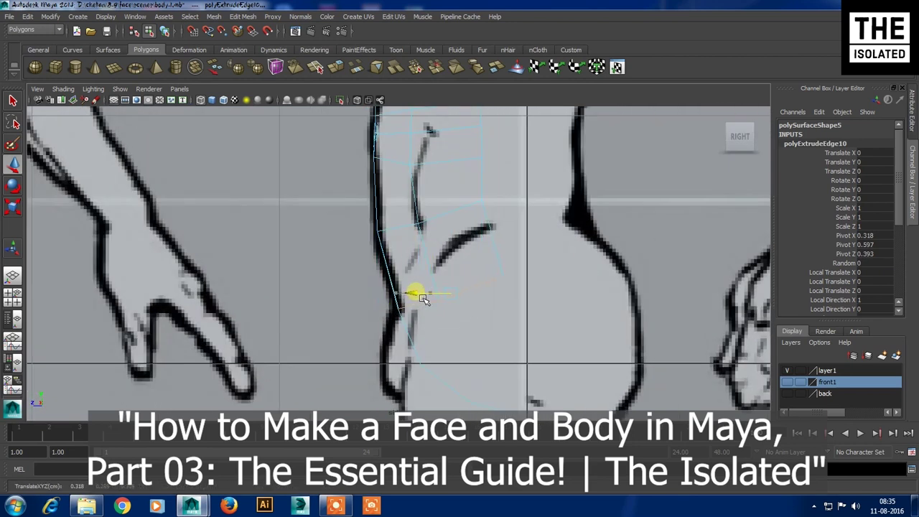
pyautogui.press('space')
pyautogui.press('space')
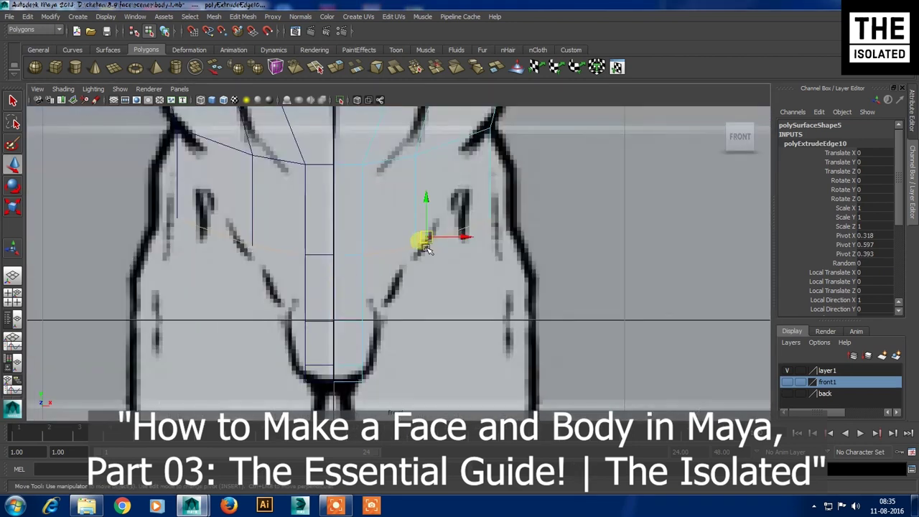
# Move the new row's outer vertex onto the front hip outline
pyautogui.rightClick(425, 245)
pyautogui.scroll(3, 427, 247)
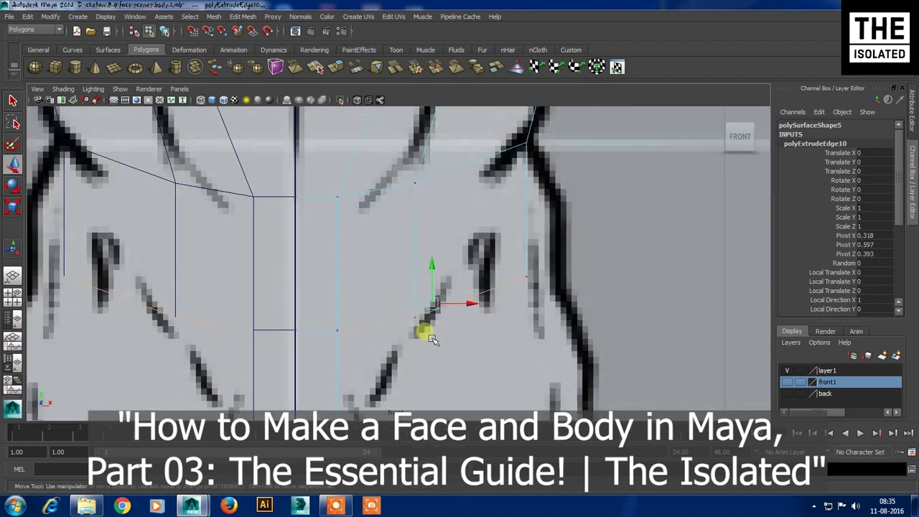
pyautogui.click(617, 271)
pyautogui.moveTo(471, 308); pyautogui.dragTo(547, 188)
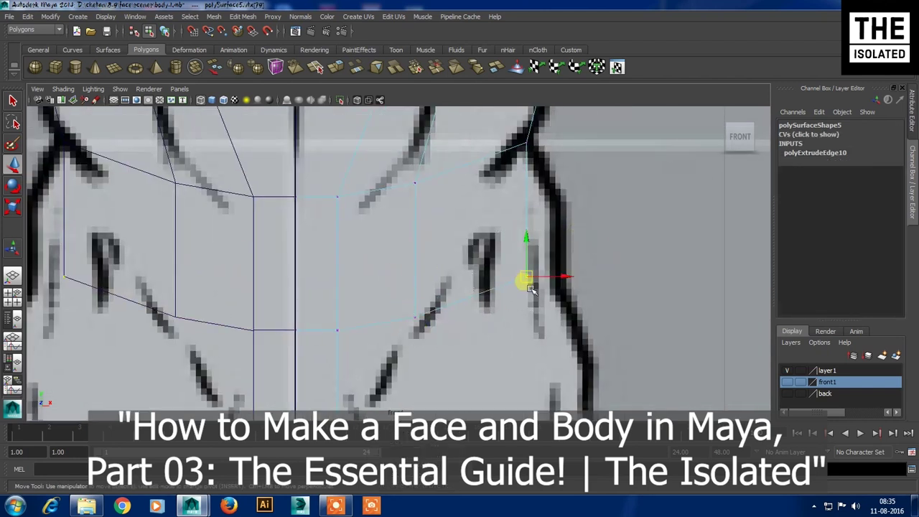
pyautogui.click(414, 317)
# Move the new row's vertices onto the hip's side-view contour
pyautogui.press('space')
pyautogui.press('space')
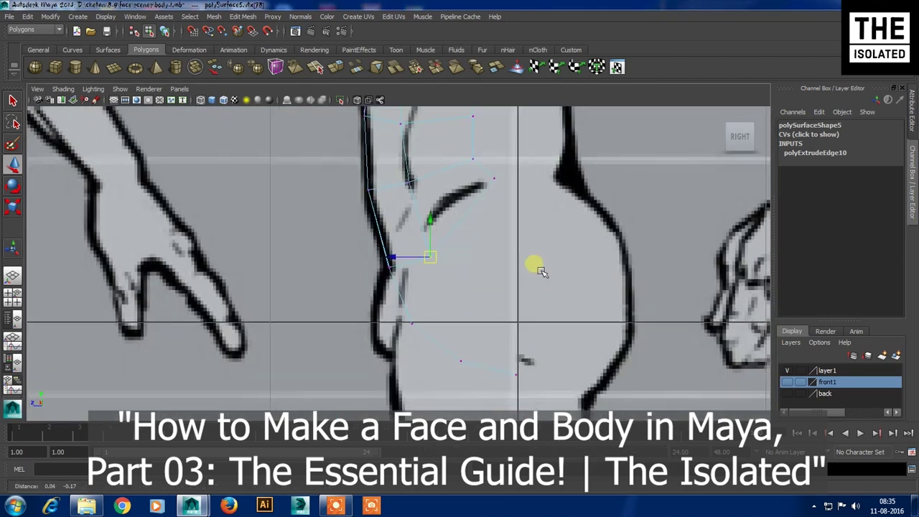
pyautogui.scroll(3, 531, 230)
pyautogui.moveTo(530, 188); pyautogui.dragTo(513, 188)
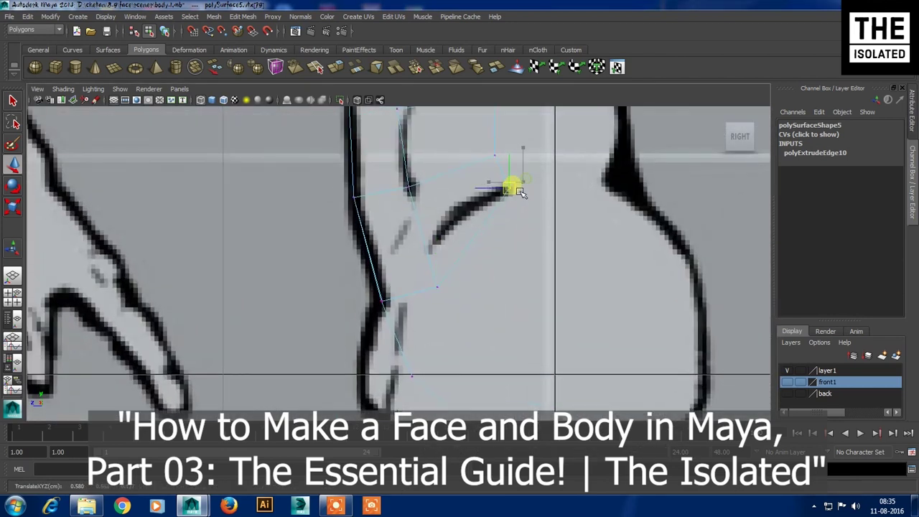
pyautogui.click(436, 287)
pyautogui.moveTo(443, 290); pyautogui.dragTo(399, 257)
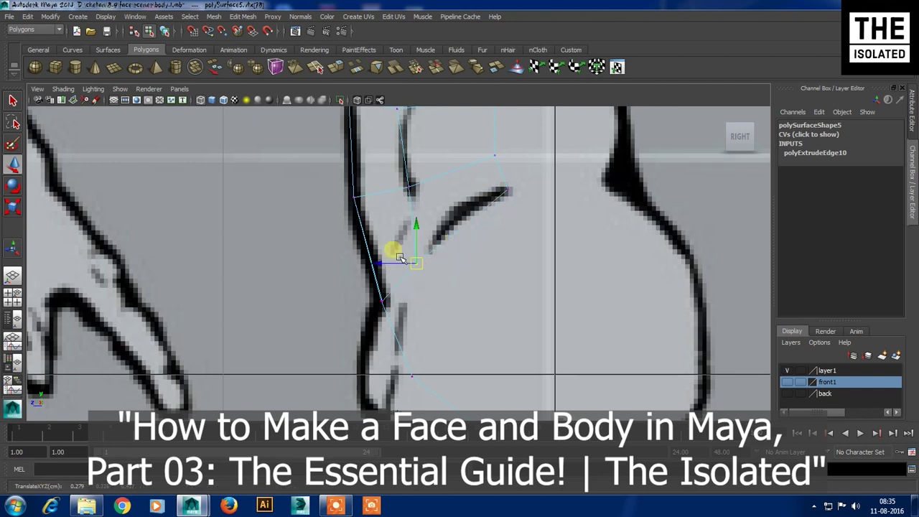
pyautogui.scroll(-2, 437, 283)
pyautogui.scroll(-2, 384, 246)
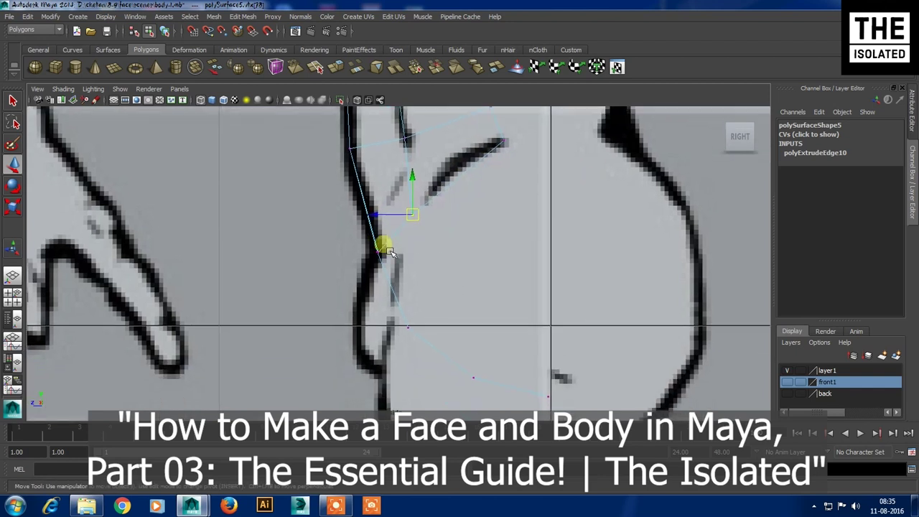
# Return to the front view and undo the last change
pyautogui.press('space')
pyautogui.press('space')
pyautogui.scroll(1, 334, 259)
pyautogui.scroll(1, 328, 242)
pyautogui.scroll(-1, 328, 263)
pyautogui.scroll(-1, 347, 269)
pyautogui.hotkey('ctrl', 'z')
pyautogui.hotkey('ctrl', 'z')
pyautogui.hotkey('ctrl', 'z')
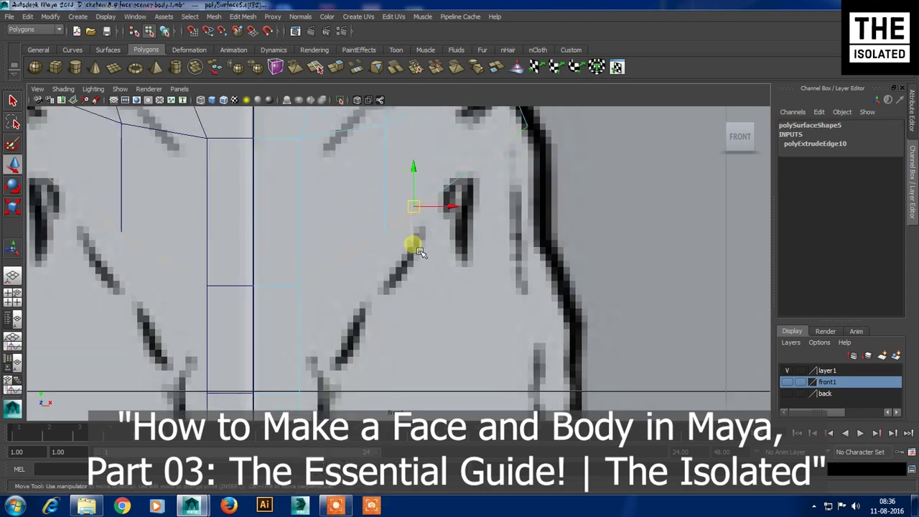
# Extrude the bottom edge again, lower it toward the groin, and align it to the side outline
pyautogui.keyDown('shift'); pyautogui.moveTo(420, 252); pyautogui.dragTo(419, 251, button='right'); pyautogui.keyUp('shift')
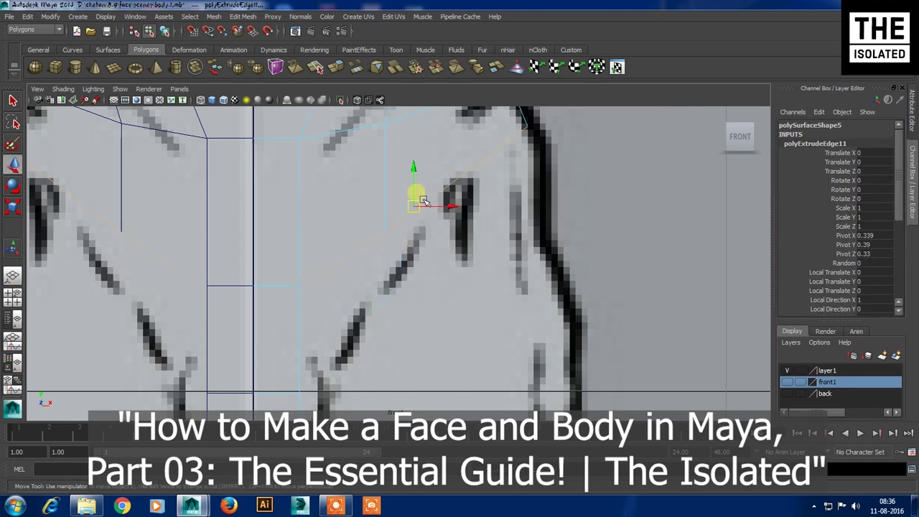
pyautogui.moveTo(414, 195); pyautogui.dragTo(414, 309)
pyautogui.moveTo(414, 309)
pyautogui.keyDown('alt'); pyautogui.mouseDown(button='middle')
pyautogui.moveTo(441, 273)
pyautogui.moveTo(438, 225)
pyautogui.mouseUp(button='middle'); pyautogui.keyUp('alt')
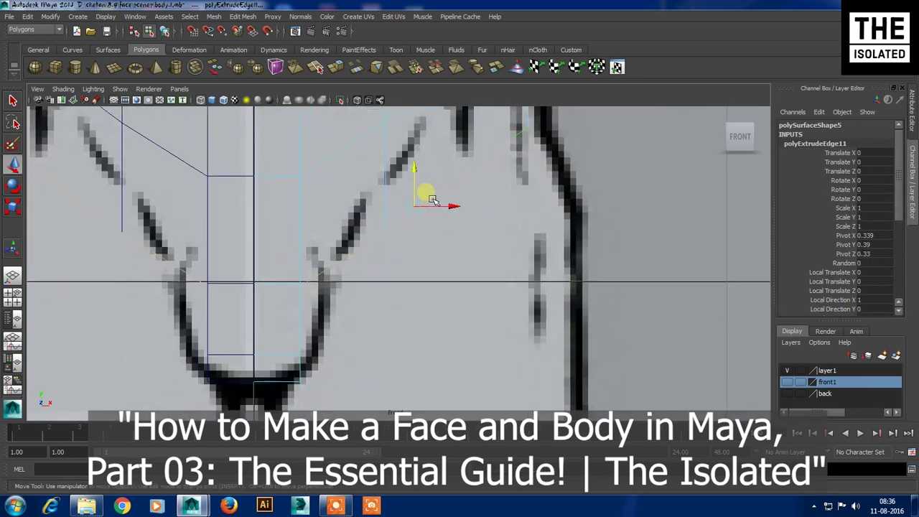
pyautogui.moveTo(423, 171); pyautogui.dragTo(424, 174)
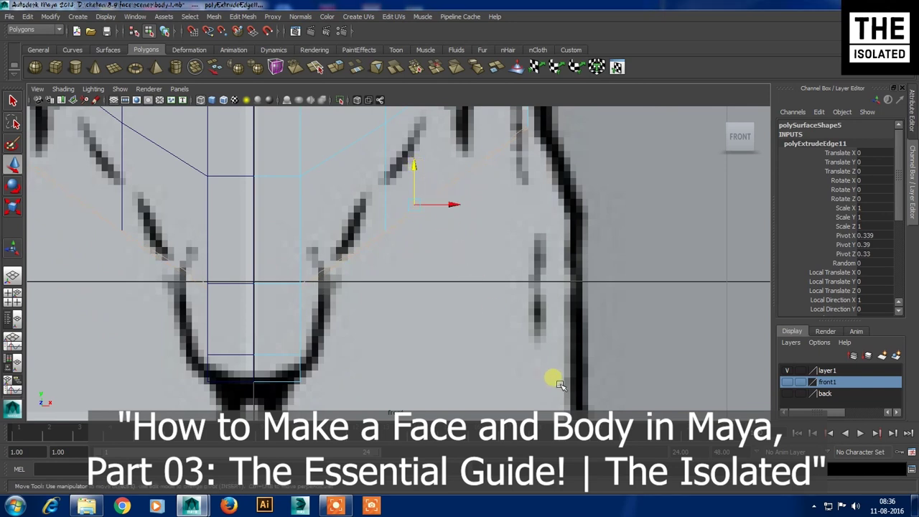
pyautogui.press('space')
pyautogui.press('space')
pyautogui.moveTo(429, 282); pyautogui.dragTo(474, 282)
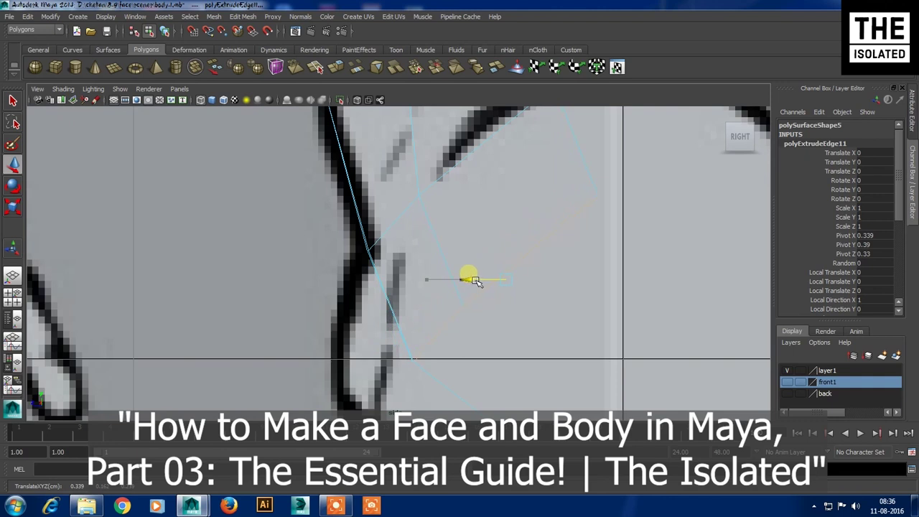
pyautogui.press('space')
pyautogui.press('space')
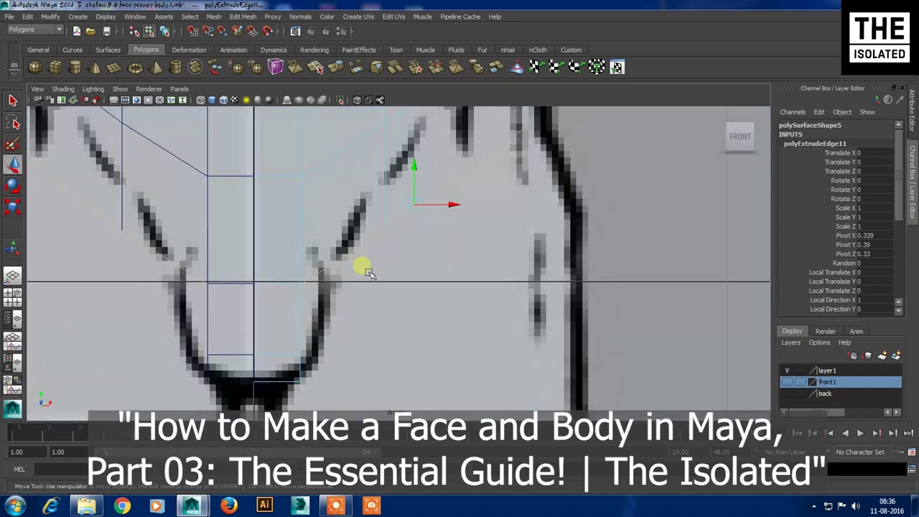
# Fit the new row's outer hip and lower groin vertices to the front outline
pyautogui.moveTo(388, 254); pyautogui.dragTo(328, 242, button='right')
pyautogui.keyDown('alt'); pyautogui.moveTo(328, 242); pyautogui.dragTo(524, 225, button='middle'); pyautogui.keyUp('alt')
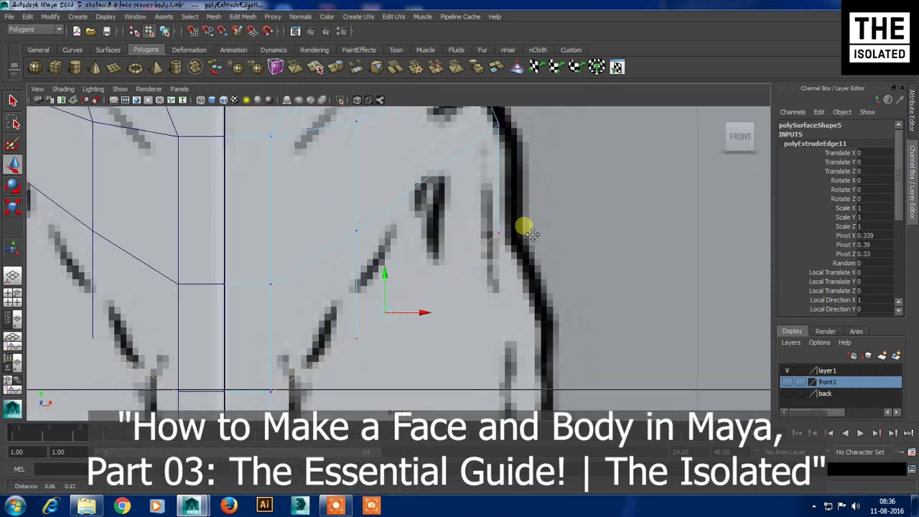
pyautogui.click(496, 246)
pyautogui.moveTo(496, 253); pyautogui.dragTo(514, 243)
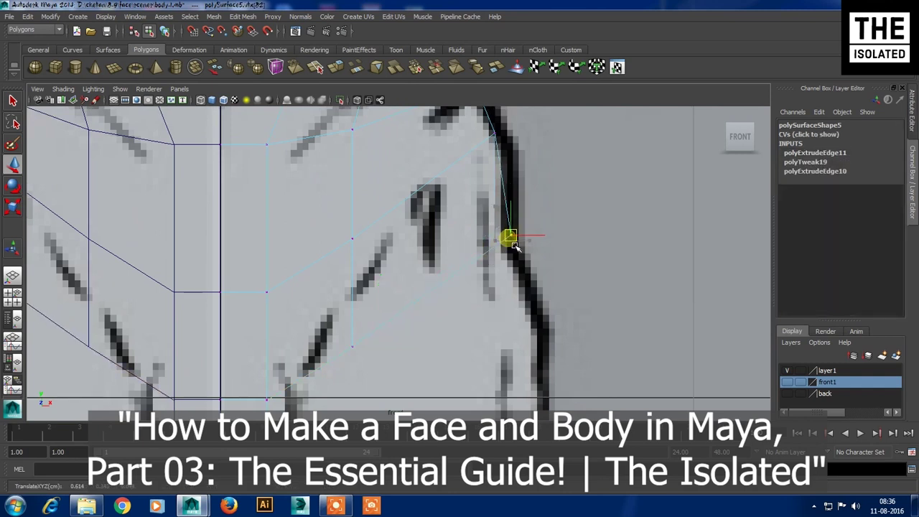
pyautogui.click(493, 136)
pyautogui.moveTo(490, 148); pyautogui.dragTo(497, 142)
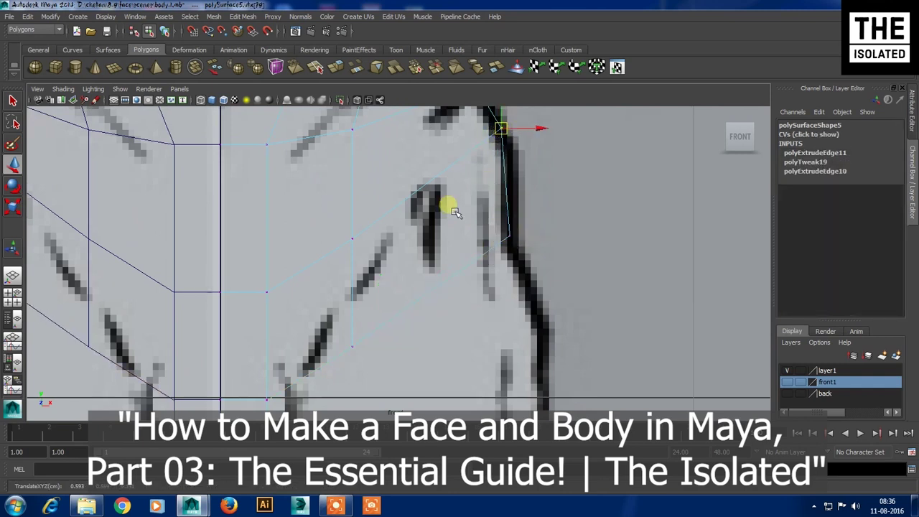
pyautogui.keyDown('alt'); pyautogui.moveTo(448, 205); pyautogui.dragTo(463, 256, button='middle'); pyautogui.keyUp('alt')
pyautogui.click(419, 307)
pyautogui.moveTo(422, 312); pyautogui.dragTo(415, 261)
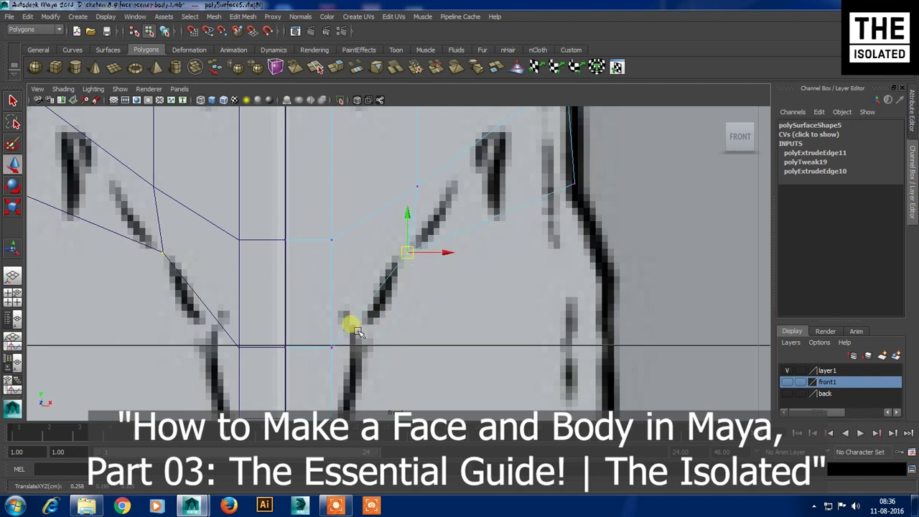
# Merge the selected bottom vertices to center
pyautogui.moveTo(342, 344); pyautogui.dragTo(313, 365)
pyautogui.moveTo(328, 346)
pyautogui.keyDown('shift'); pyautogui.mouseDown(button='right')
pyautogui.moveTo(359, 280)
pyautogui.moveTo(367, 230)
pyautogui.mouseUp(button='right'); pyautogui.keyUp('shift')
pyautogui.moveTo(359, 222); pyautogui.dragTo(330, 251)
# Orbit the perspective view to inspect the torso strip from the front
pyautogui.press('g')
pyautogui.press('space')
pyautogui.press('space')
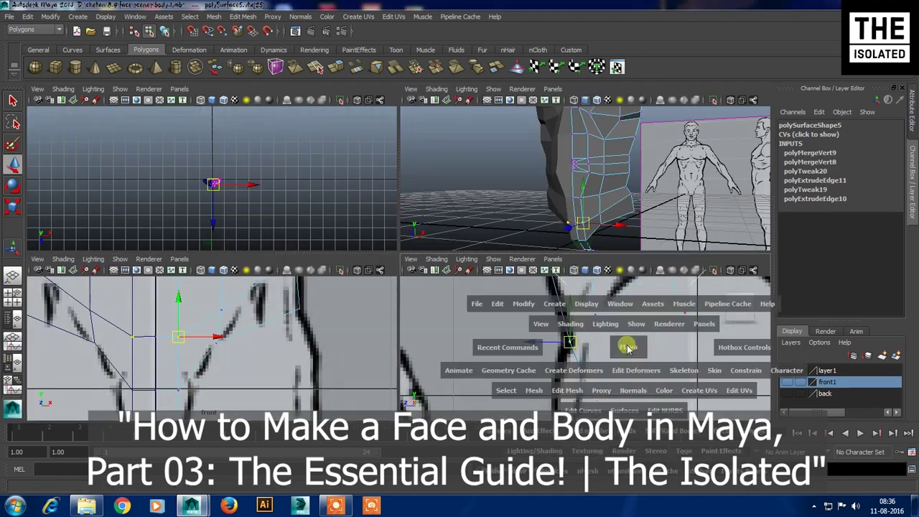
pyautogui.press('space')
pyautogui.press('space')
pyautogui.moveTo(495, 232)
pyautogui.keyDown('alt'); pyautogui.mouseDown()
pyautogui.moveTo(483, 269)
pyautogui.moveTo(459, 266)
pyautogui.mouseUp(); pyautogui.keyUp('alt')
pyautogui.moveTo(382, 297)
pyautogui.keyDown('alt'); pyautogui.mouseDown()
pyautogui.moveTo(400, 369)
pyautogui.moveTo(424, 368)
pyautogui.mouseUp(); pyautogui.keyUp('alt')
pyautogui.keyDown('alt'); pyautogui.moveTo(435, 324); pyautogui.dragTo(412, 327); pyautogui.keyUp('alt')
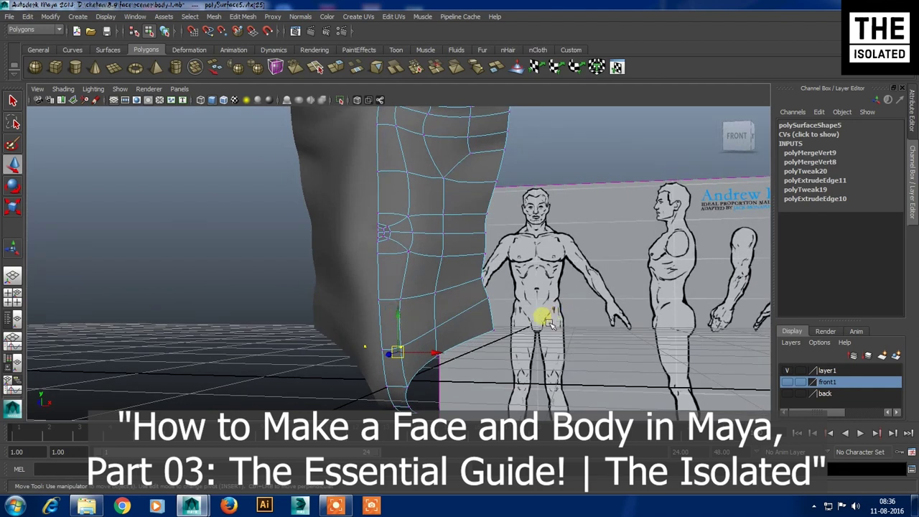
# In the enlarged side view, move the lower curve vertices onto the reference outline
pyautogui.press('space')
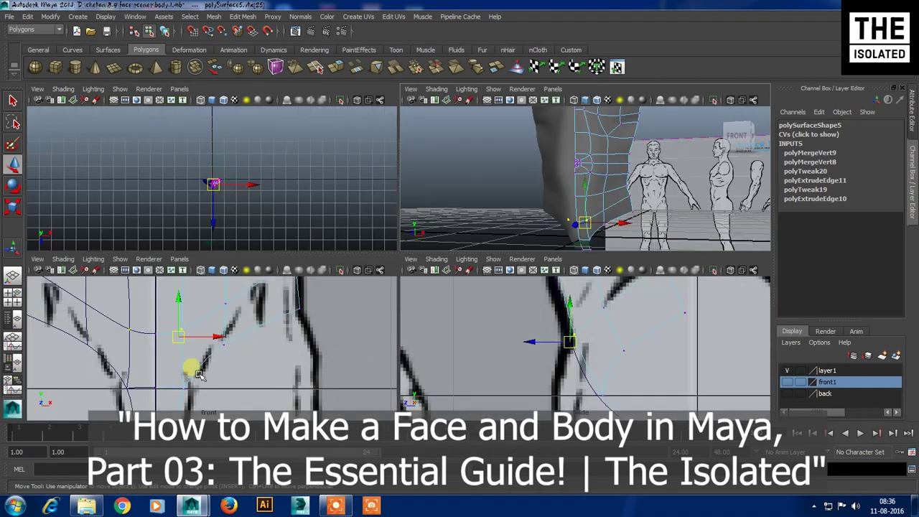
pyautogui.press('space')
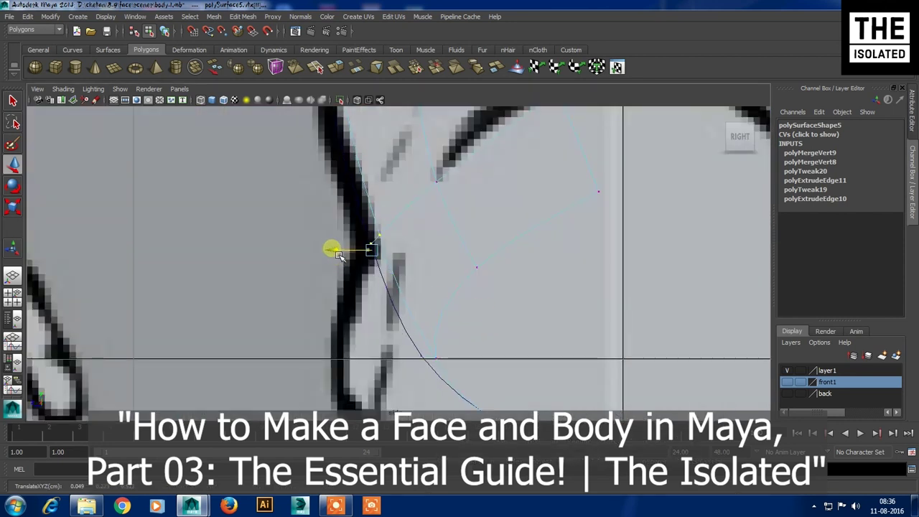
pyautogui.moveTo(334, 256); pyautogui.dragTo(349, 256)
pyautogui.moveTo(450, 307); pyautogui.dragTo(392, 396)
pyautogui.moveTo(431, 360); pyautogui.dragTo(381, 372)
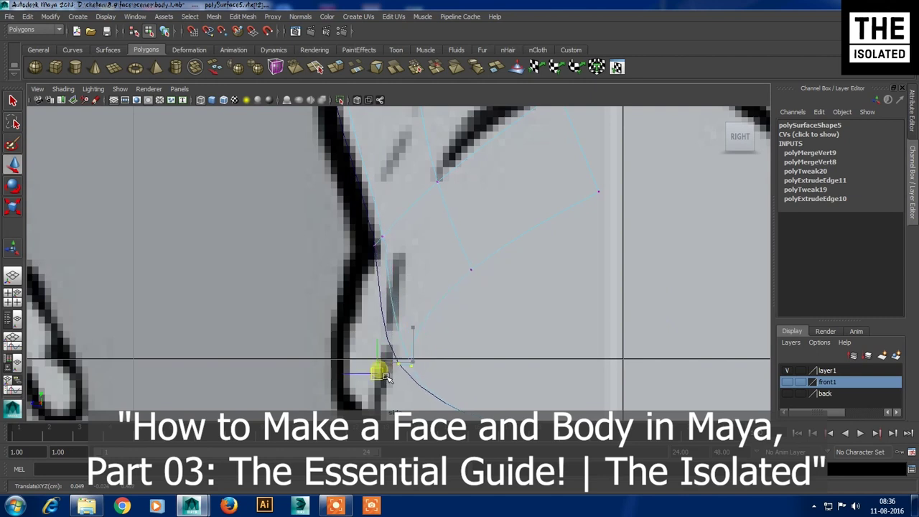
pyautogui.keyDown('alt'); pyautogui.moveTo(497, 336); pyautogui.dragTo(485, 288, button='middle'); pyautogui.keyUp('alt')
# Orbit the perspective view around the leg mesh to inspect it
pyautogui.press('space')
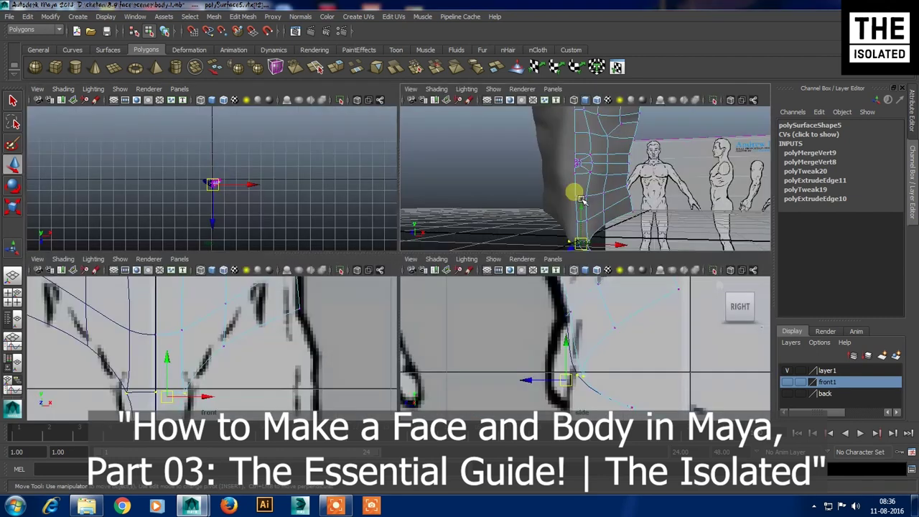
pyautogui.press('space')
pyautogui.moveTo(498, 266)
pyautogui.keyDown('alt'); pyautogui.mouseDown()
pyautogui.moveTo(361, 241)
pyautogui.moveTo(347, 285)
pyautogui.moveTo(355, 273)
pyautogui.moveTo(373, 293)
pyautogui.moveTo(390, 282)
pyautogui.mouseUp(); pyautogui.keyUp('alt')
# Turn off smooth preview and move hip and crotch vertices onto the front reference
pyautogui.press('space')
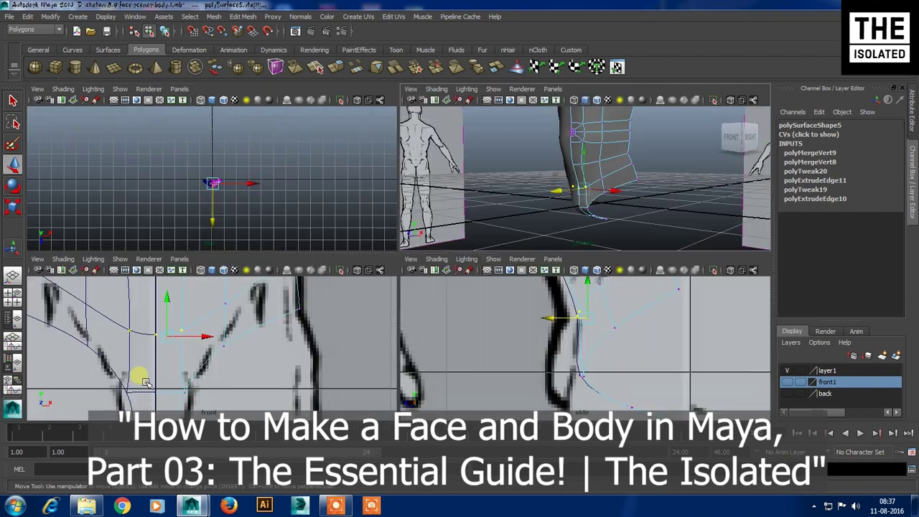
pyautogui.press('space')
pyautogui.press('1')
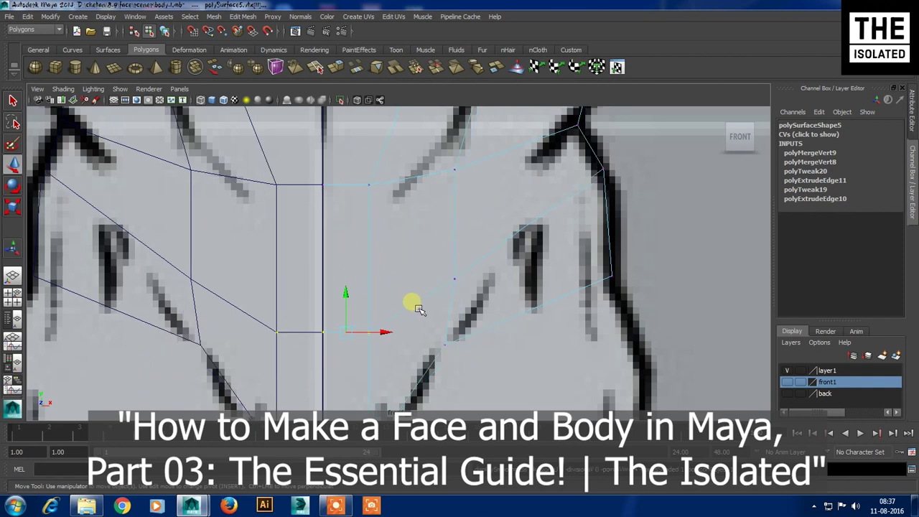
pyautogui.moveTo(349, 328); pyautogui.dragTo(373, 319)
pyautogui.click(454, 279)
pyautogui.moveTo(464, 271); pyautogui.dragTo(463, 290)
pyautogui.click(435, 356)
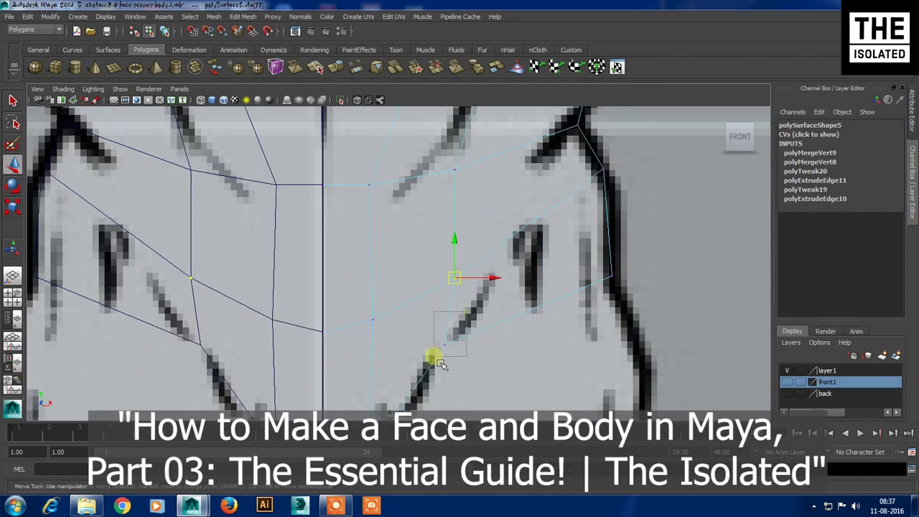
pyautogui.keyDown('alt'); pyautogui.moveTo(436, 348); pyautogui.dragTo(388, 226, button='middle'); pyautogui.keyUp('alt')
pyautogui.moveTo(413, 303); pyautogui.dragTo(407, 321)
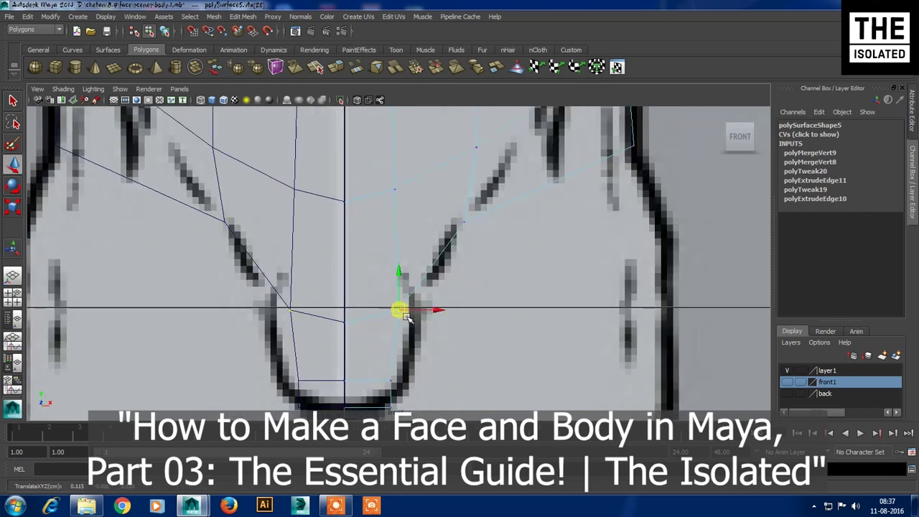
# Adjust the bottom vertex in perspective, then recheck the crotch area in the front view
pyautogui.press('space')
pyautogui.press('space')
pyautogui.keyDown('alt'); pyautogui.moveTo(459, 243); pyautogui.dragTo(410, 304); pyautogui.keyUp('alt')
pyautogui.moveTo(402, 366); pyautogui.dragTo(404, 378)
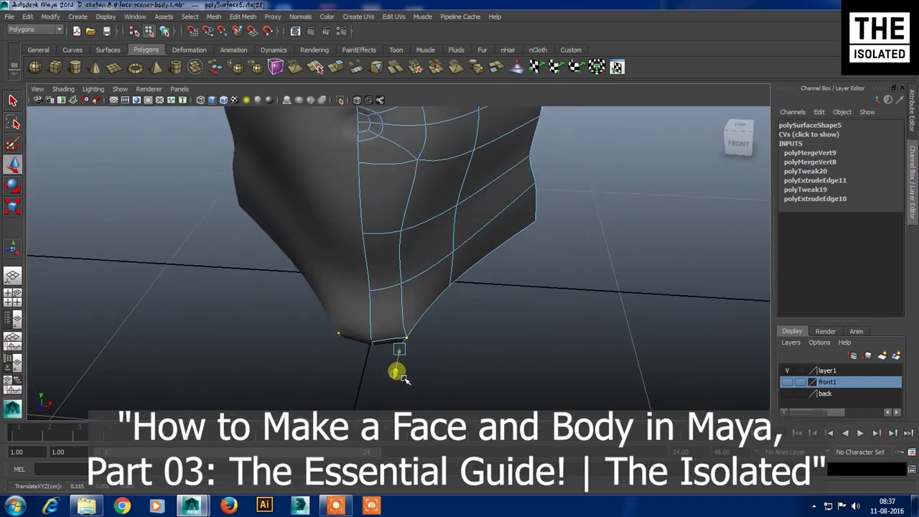
pyautogui.moveTo(452, 266)
pyautogui.keyDown('alt'); pyautogui.mouseDown()
pyautogui.moveTo(427, 250)
pyautogui.moveTo(343, 239)
pyautogui.moveTo(410, 227)
pyautogui.moveTo(390, 219)
pyautogui.moveTo(379, 230)
pyautogui.mouseUp(); pyautogui.keyUp('alt')
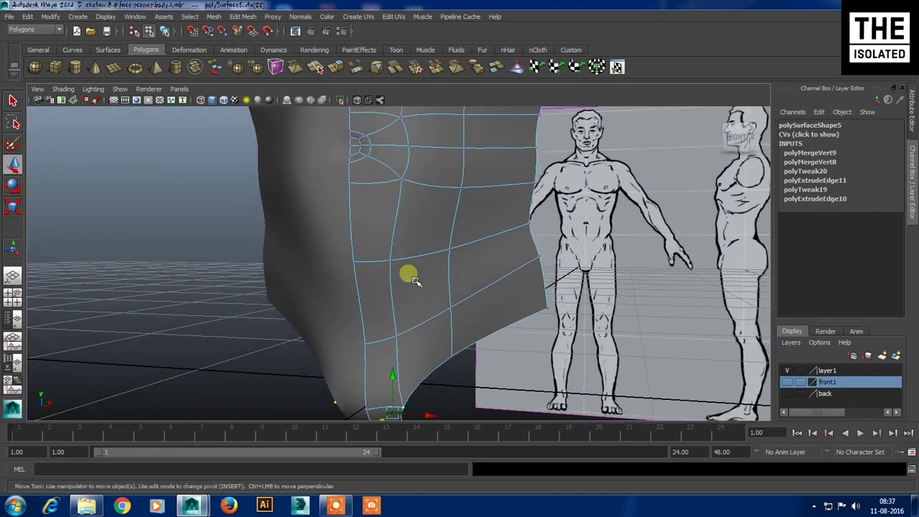
pyautogui.press('space')
pyautogui.press('space')
pyautogui.moveTo(297, 349)
pyautogui.keyDown('alt'); pyautogui.mouseDown(button='middle')
pyautogui.moveTo(381, 263)
pyautogui.moveTo(391, 234)
pyautogui.moveTo(369, 260)
pyautogui.mouseUp(button='middle'); pyautogui.keyUp('alt')
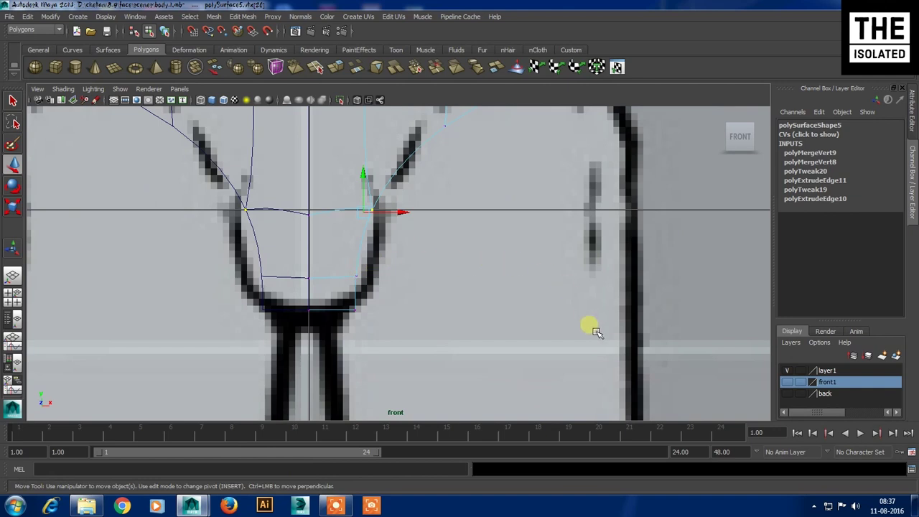
pyautogui.press('space')
pyautogui.press('space')
# Duplicate the torso mesh mirrored with Scale X -1, hide layer1, and deselect
pyautogui.scroll(-5, 439, 373)
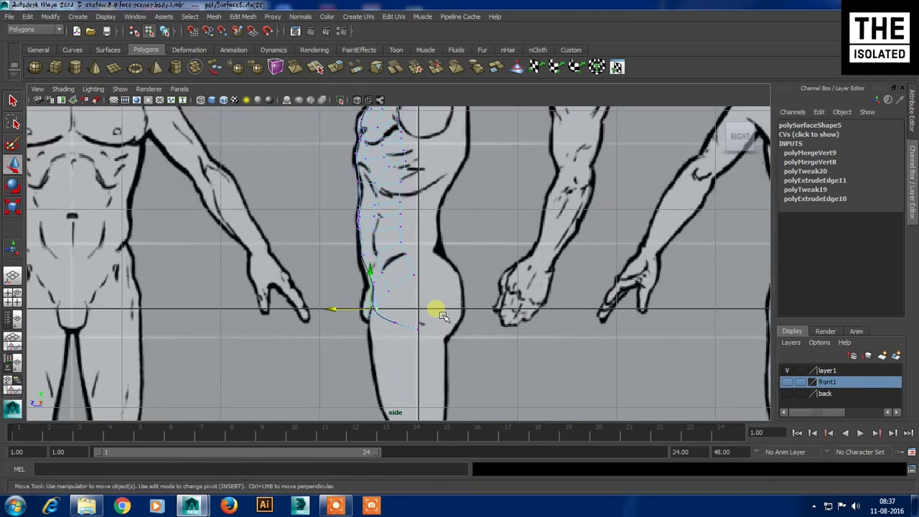
pyautogui.scroll(2, 452, 280)
pyautogui.moveTo(431, 227); pyautogui.dragTo(471, 205, button='right')
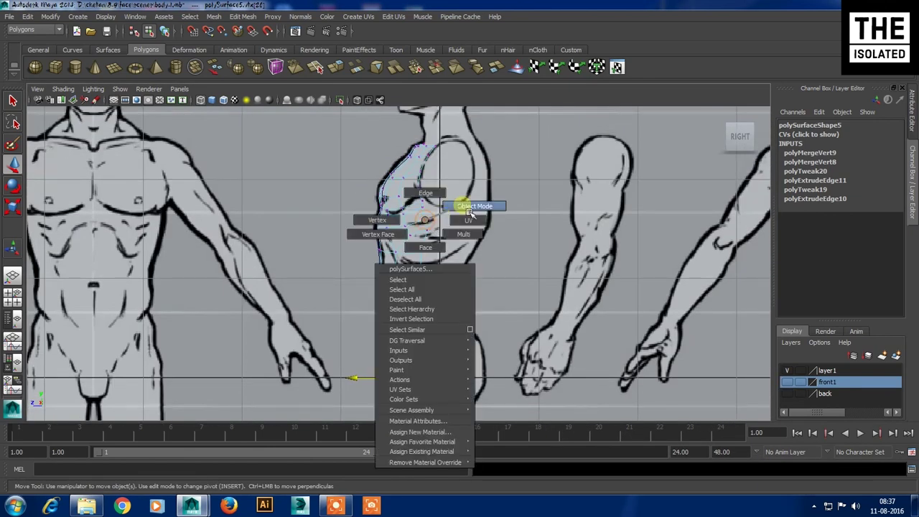
pyautogui.hotkey('ctrl', 'shift', 'd')
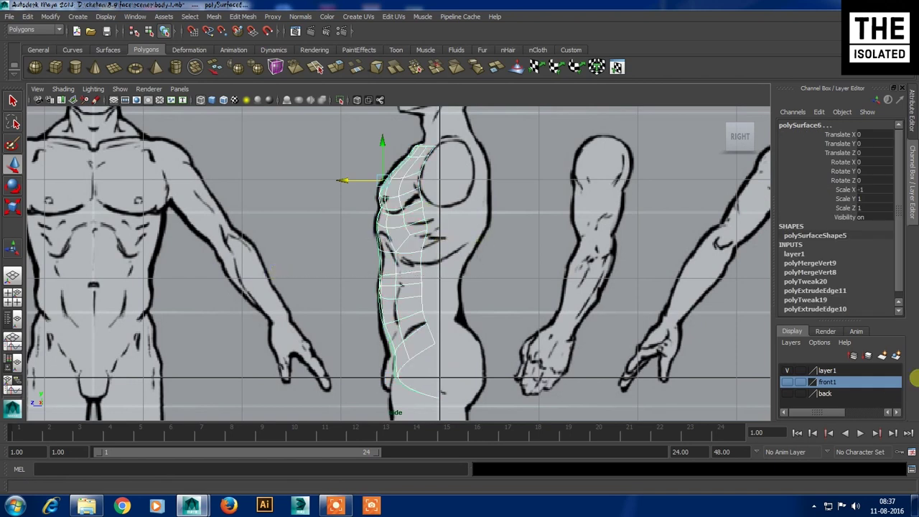
pyautogui.click(787, 370)
pyautogui.click(537, 277)
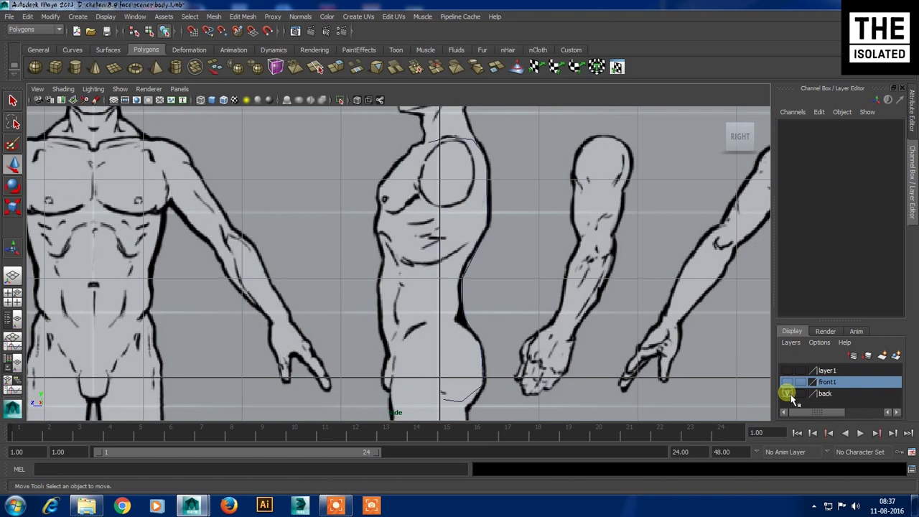
# In the enlarged front view, select the chest centre-line mesh polySurface3
pyautogui.press('space')
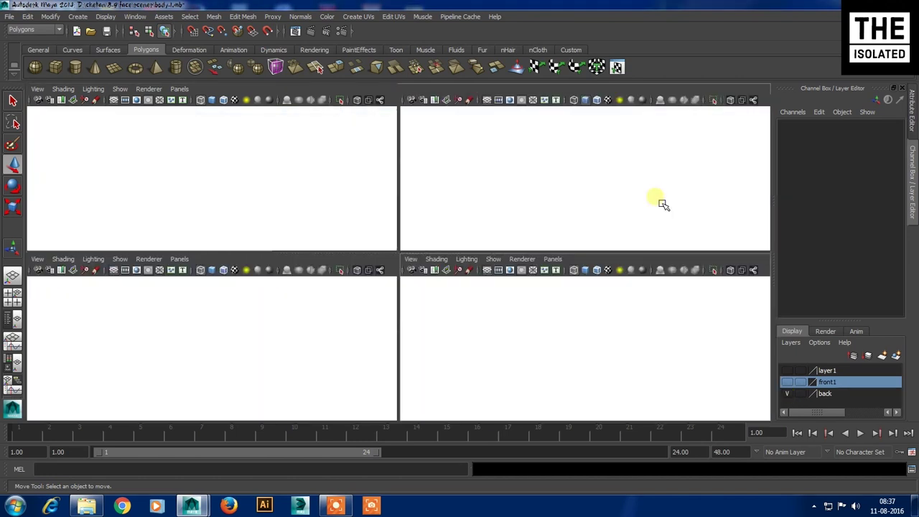
pyautogui.press('space')
pyautogui.scroll(-5, 436, 279)
pyautogui.scroll(3, 436, 280)
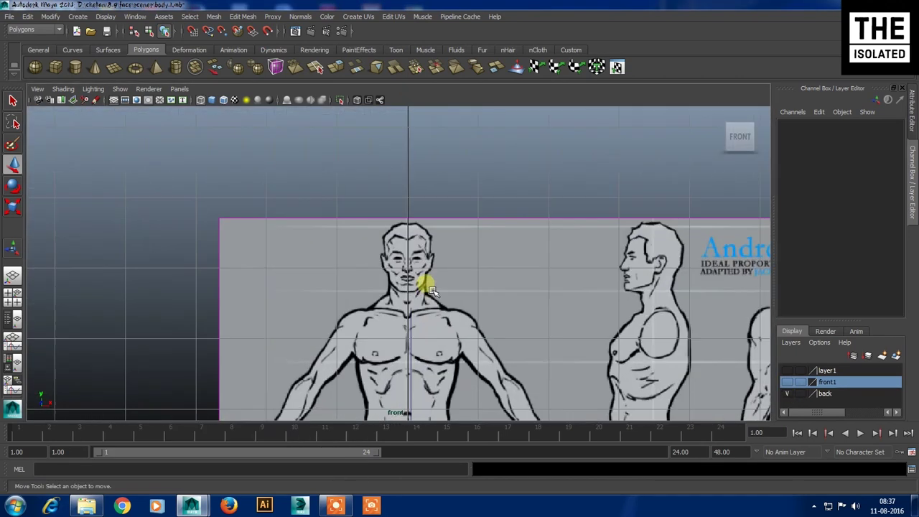
pyautogui.scroll(3, 404, 252)
pyautogui.scroll(3, 412, 241)
pyautogui.scroll(3, 409, 205)
pyautogui.scroll(-2, 416, 219)
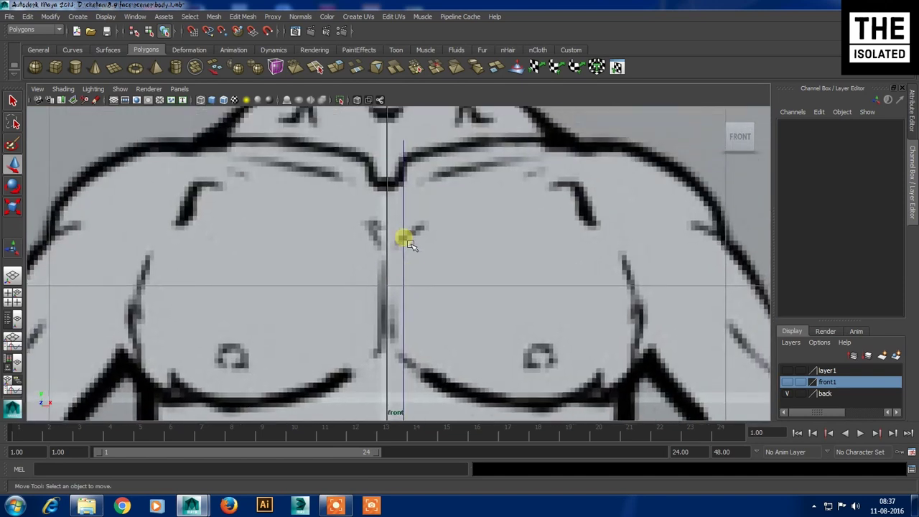
pyautogui.click(404, 238)
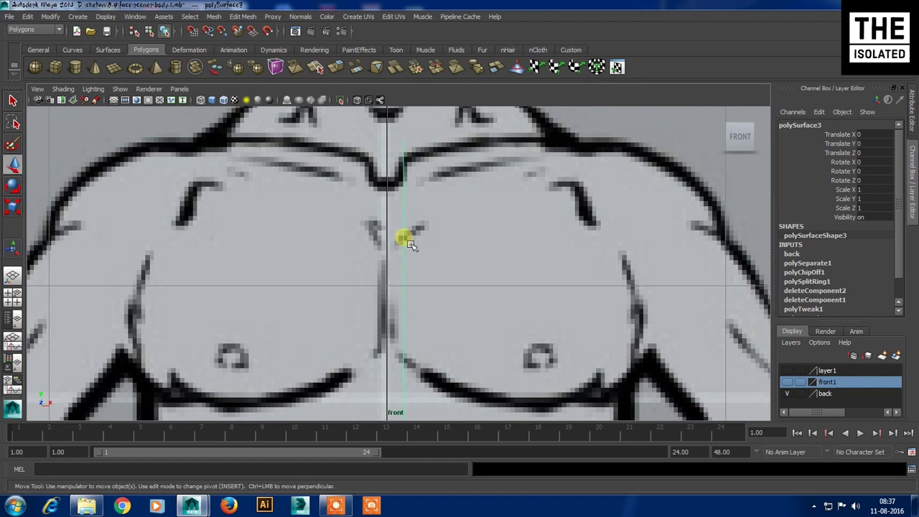
# Orbit the enlarged perspective view around the selected profile strip
pyautogui.press('space')
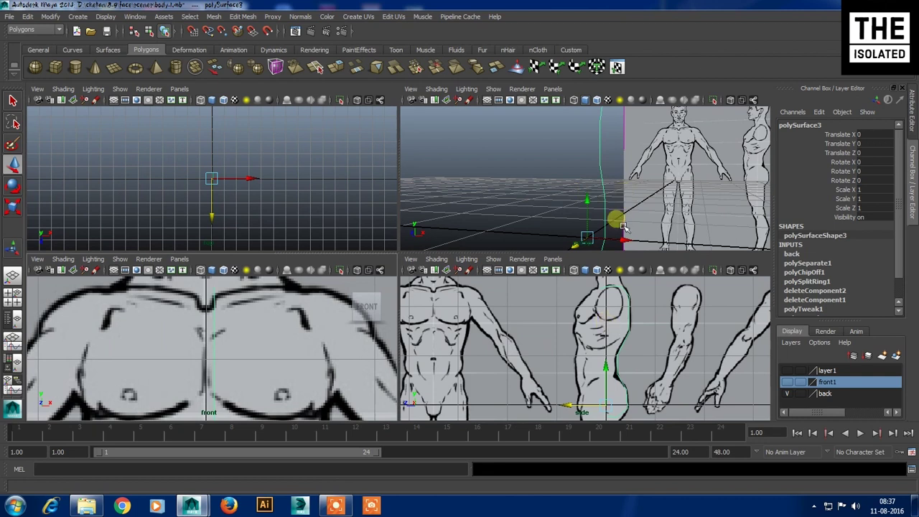
pyautogui.press('space')
pyautogui.moveTo(548, 209)
pyautogui.keyDown('alt'); pyautogui.mouseDown()
pyautogui.moveTo(467, 239)
pyautogui.moveTo(521, 280)
pyautogui.moveTo(498, 316)
pyautogui.moveTo(470, 314)
pyautogui.mouseUp(); pyautogui.keyUp('alt')
# Leave layer1's torso mesh hidden and turn on the back layer's visibility
pyautogui.click(787, 371)
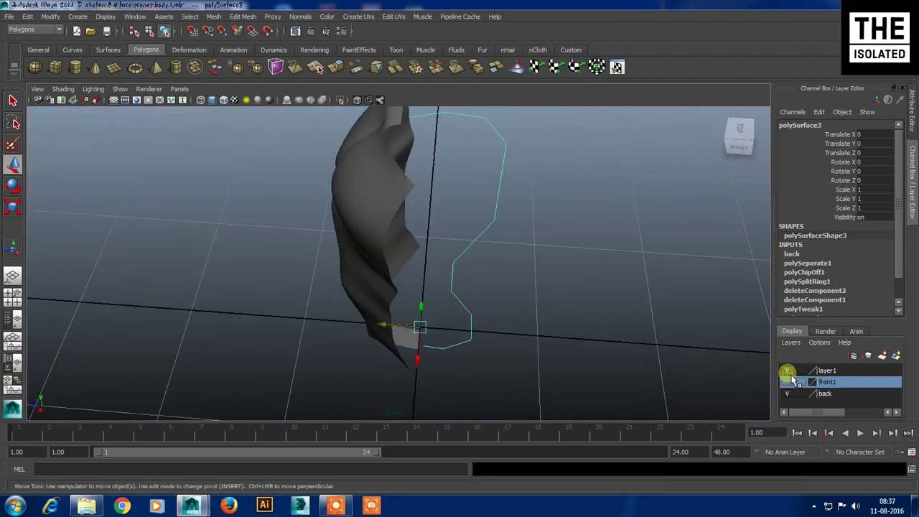
pyautogui.click(787, 372)
pyautogui.click(788, 372)
pyautogui.click(788, 372)
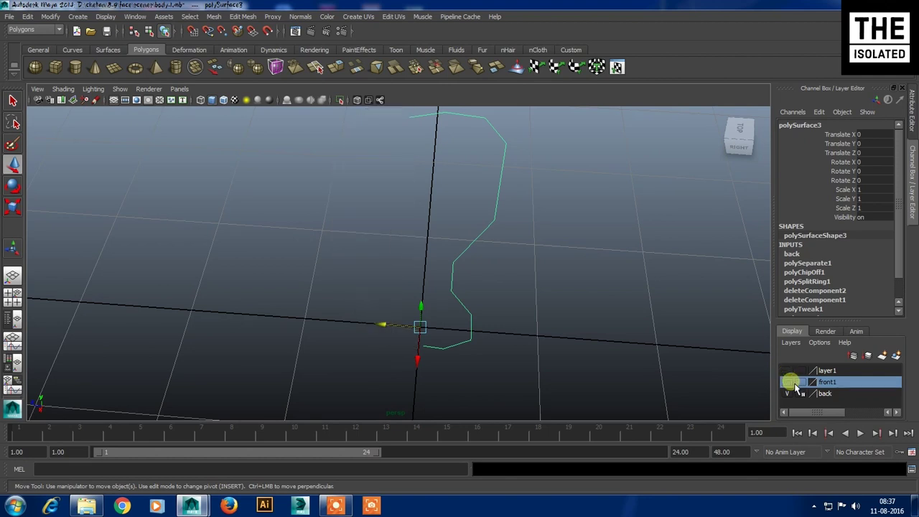
pyautogui.click(793, 372)
pyautogui.click(794, 372)
pyautogui.click(789, 394)
# Put the side-profile mesh into edge editing and orbit around it
pyautogui.moveTo(574, 302)
pyautogui.keyDown('alt'); pyautogui.mouseDown()
pyautogui.moveTo(452, 305)
pyautogui.moveTo(574, 306)
pyautogui.mouseUp(); pyautogui.keyUp('alt')
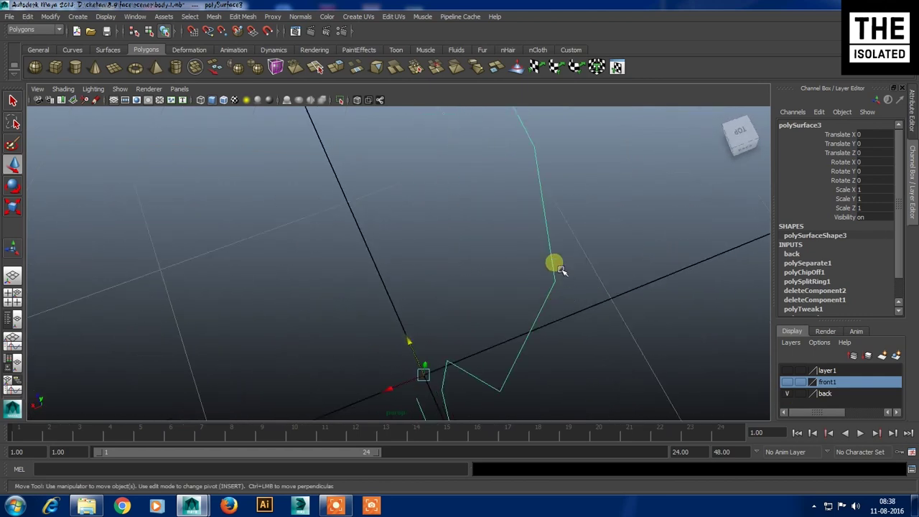
pyautogui.moveTo(559, 267); pyautogui.dragTo(551, 231, button='right')
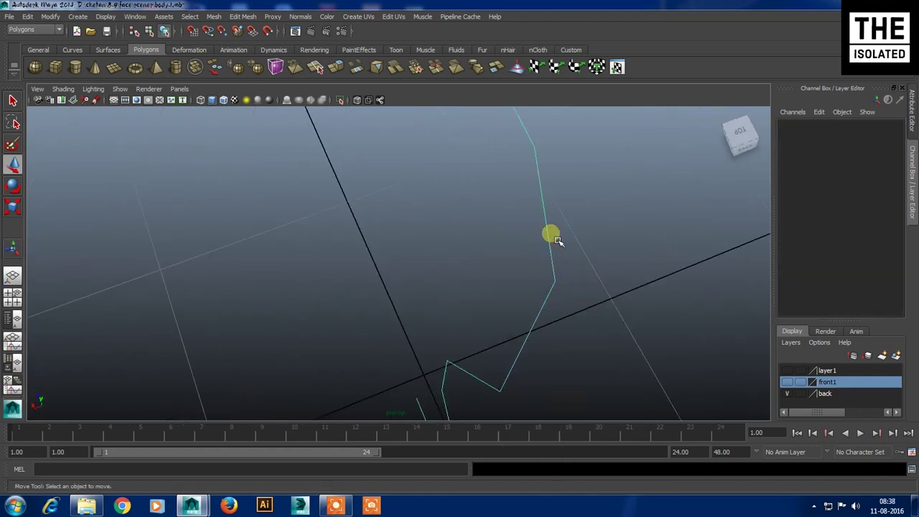
pyautogui.moveTo(549, 236)
pyautogui.keyDown('alt'); pyautogui.mouseDown()
pyautogui.moveTo(510, 282)
pyautogui.moveTo(441, 249)
pyautogui.mouseUp(); pyautogui.keyUp('alt')
# Extrude the profile edges and pull them sideways along X in the front view
pyautogui.keyDown('shift'); pyautogui.moveTo(430, 242); pyautogui.dragTo(440, 277, button='right'); pyautogui.keyUp('shift')
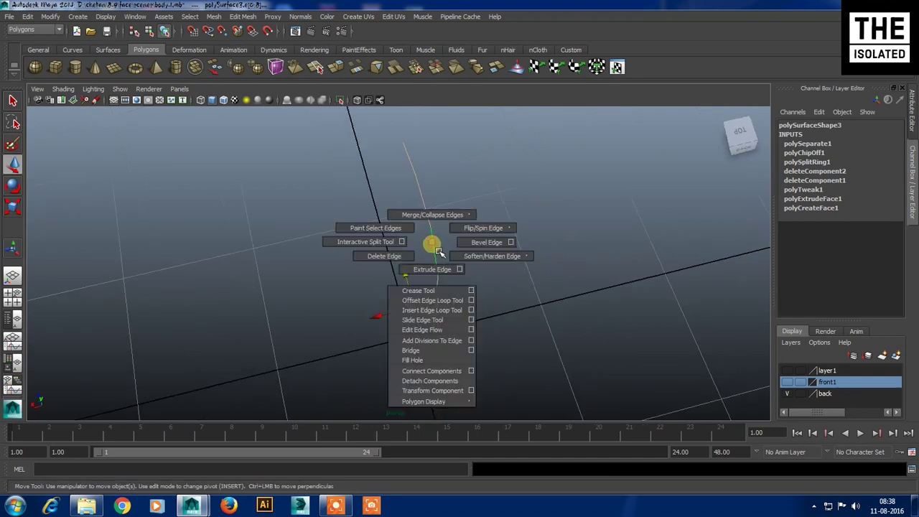
pyautogui.press('space')
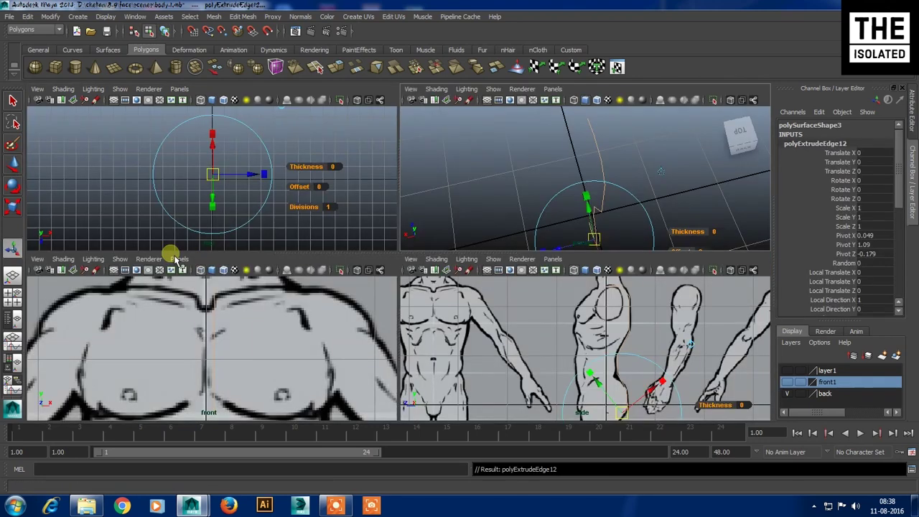
pyautogui.press('space')
pyautogui.scroll(-5, 431, 224)
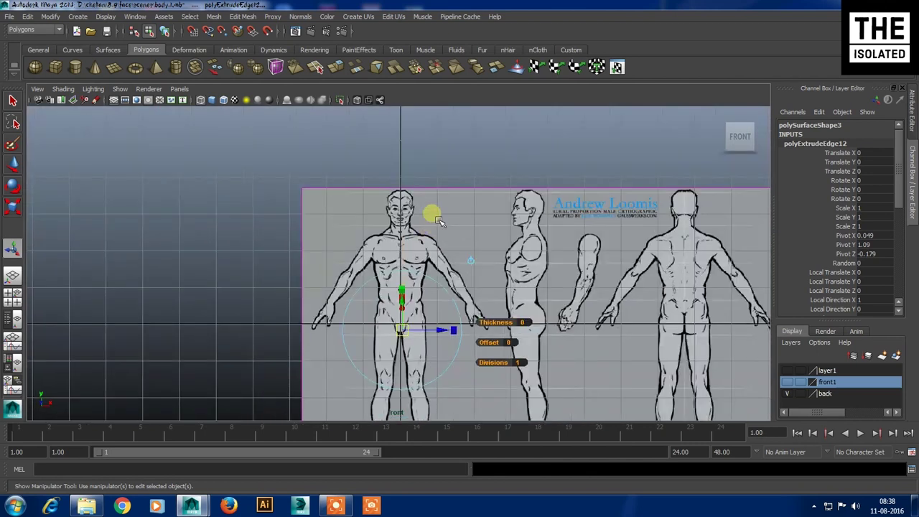
pyautogui.press('w')
pyautogui.scroll(4, 452, 338)
pyautogui.scroll(3, 456, 334)
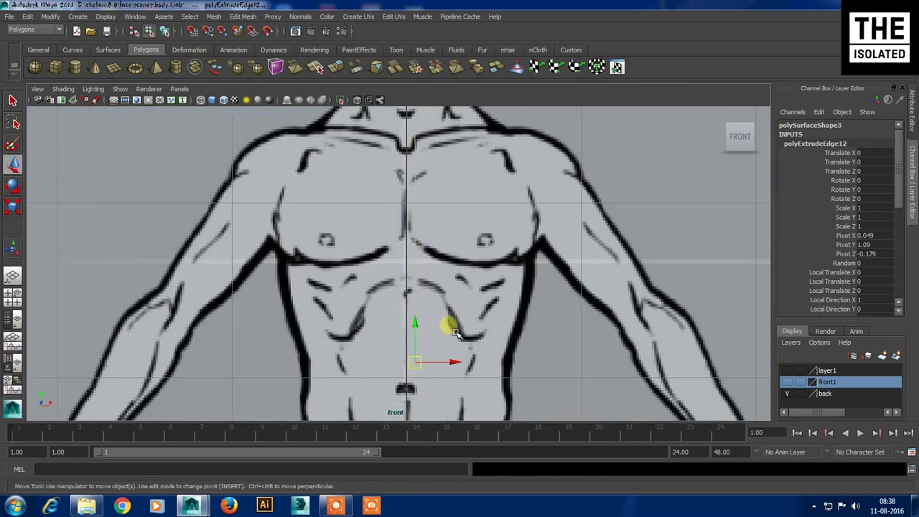
pyautogui.moveTo(455, 364); pyautogui.dragTo(463, 370)
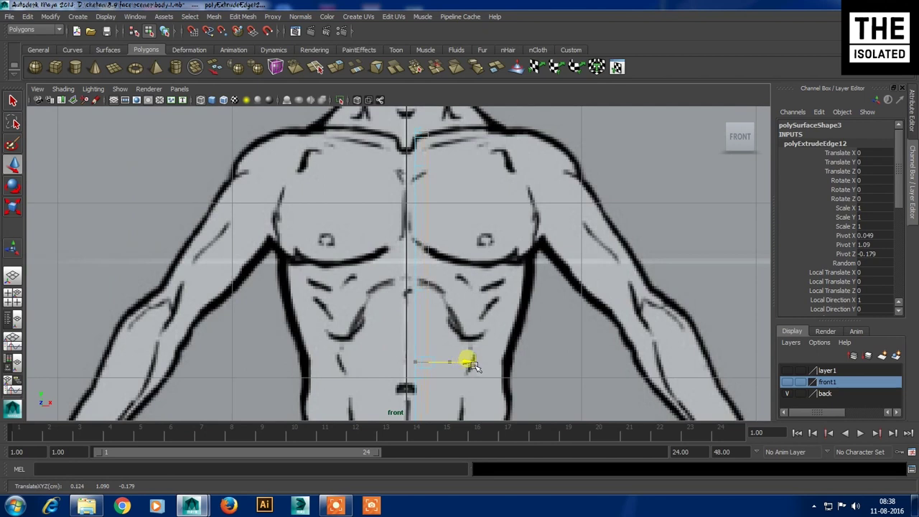
# Select the whole torso strip as an object and frame the pelvis area
pyautogui.moveTo(428, 171); pyautogui.dragTo(461, 151, button='right')
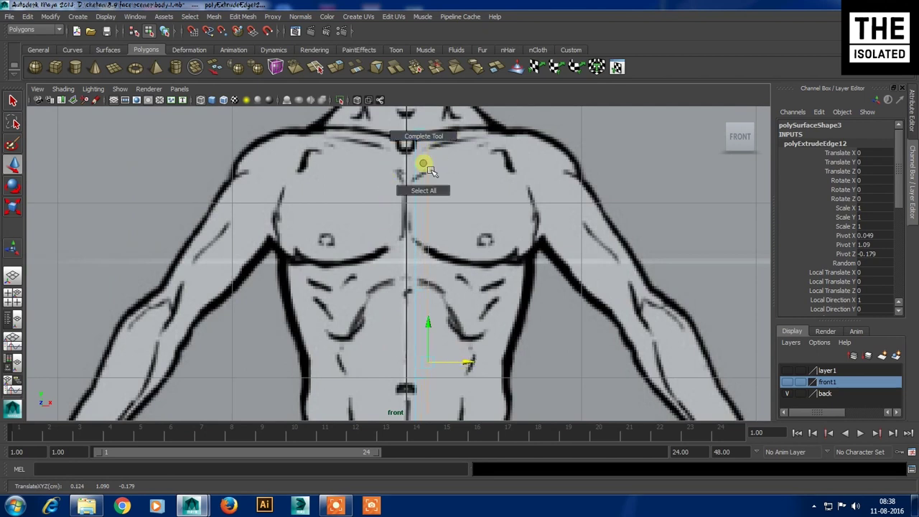
pyautogui.click(422, 189)
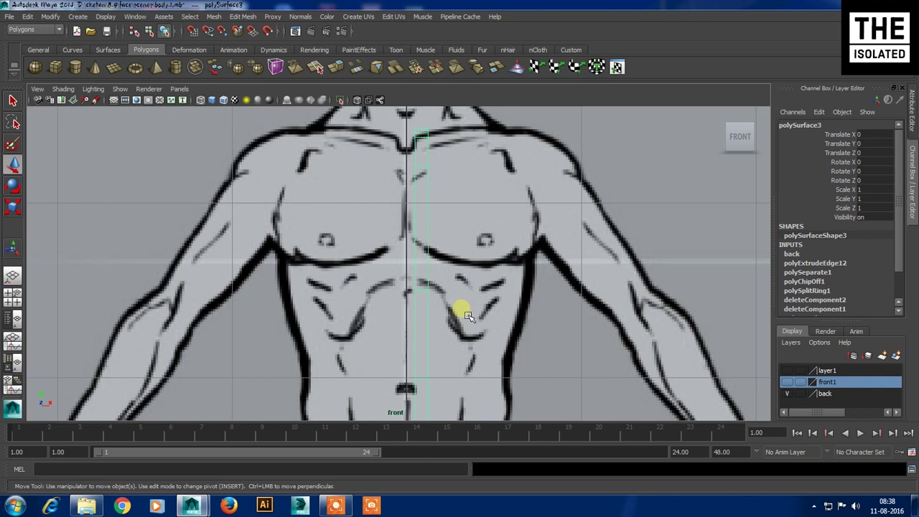
pyautogui.keyDown('alt'); pyautogui.moveTo(467, 316); pyautogui.dragTo(465, 128, button='middle'); pyautogui.keyUp('alt')
pyautogui.scroll(2, 465, 339)
pyautogui.scroll(2, 467, 199)
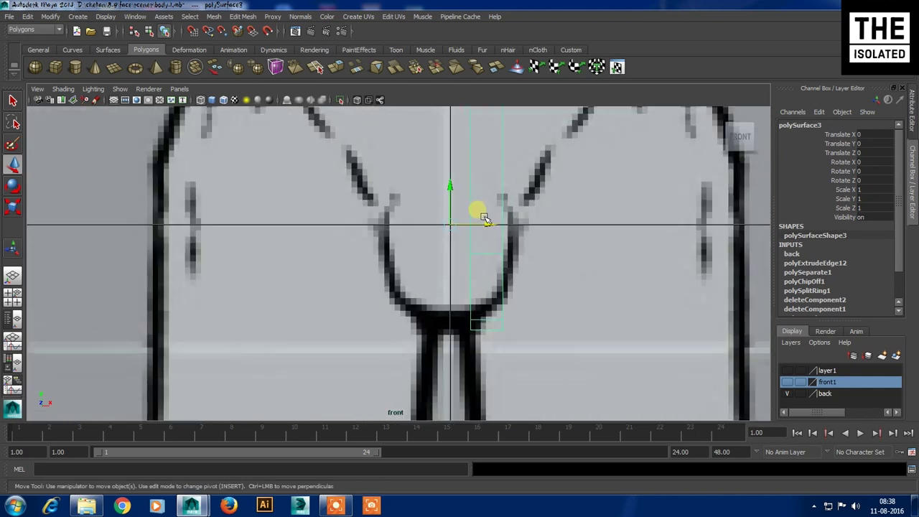
pyautogui.scroll(2, 478, 214)
pyautogui.scroll(2, 283, 281)
pyautogui.scroll(1, 371, 253)
pyautogui.keyDown('alt'); pyautogui.moveTo(322, 255); pyautogui.dragTo(381, 218, button='middle'); pyautogui.keyUp('alt')
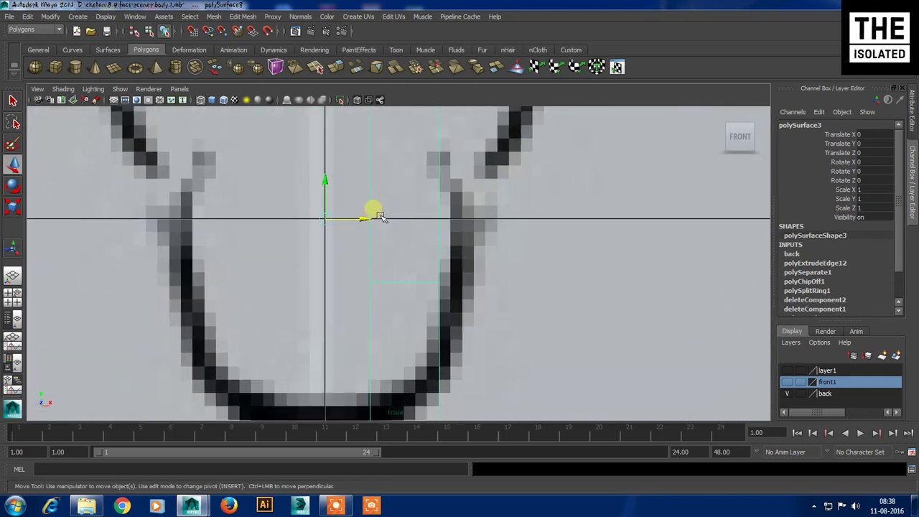
# Shift the strip to Translate X -0.049 and move its pivot onto the centre line
pyautogui.moveTo(369, 224); pyautogui.dragTo(333, 226)
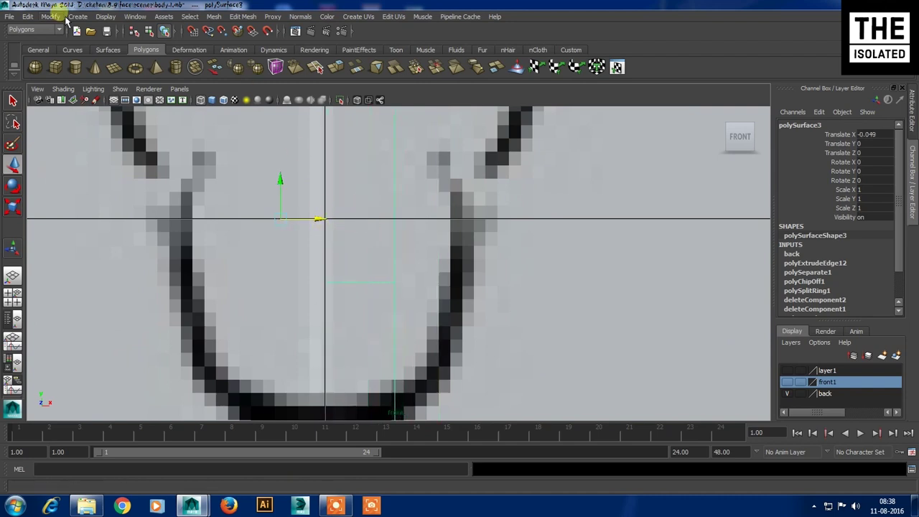
pyautogui.press('Insert')
pyautogui.moveTo(329, 204); pyautogui.dragTo(328, 194, button='middle')
pyautogui.press('Insert')
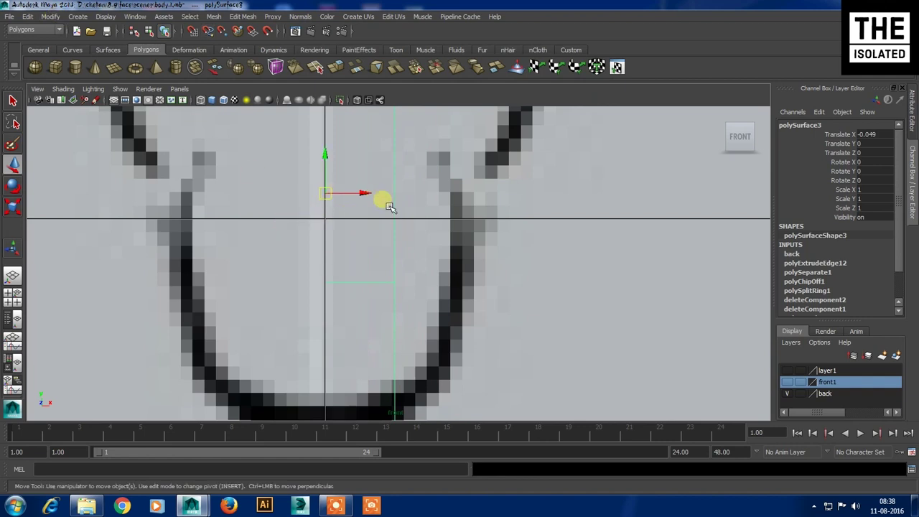
pyautogui.press('space')
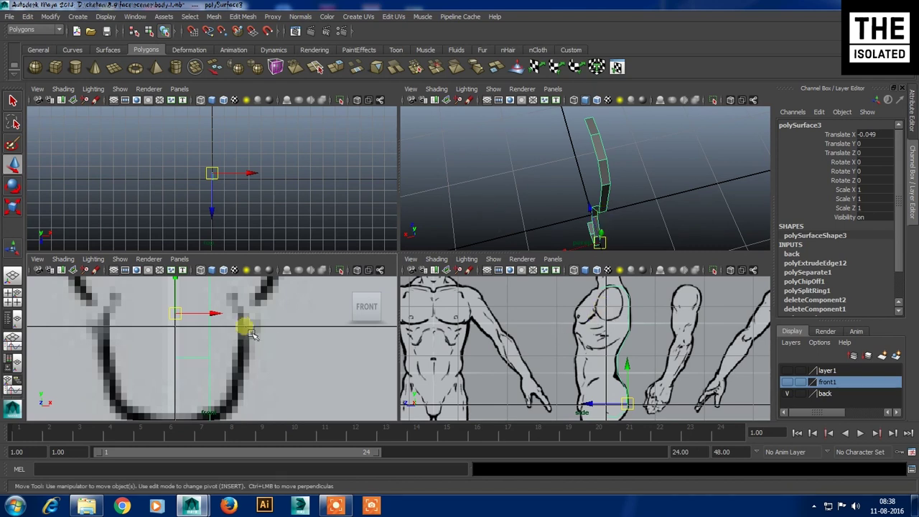
pyautogui.press('space')
pyautogui.scroll(-2, 358, 209)
pyautogui.scroll(-5, 402, 219)
pyautogui.scroll(3, 418, 220)
pyautogui.scroll(2, 408, 236)
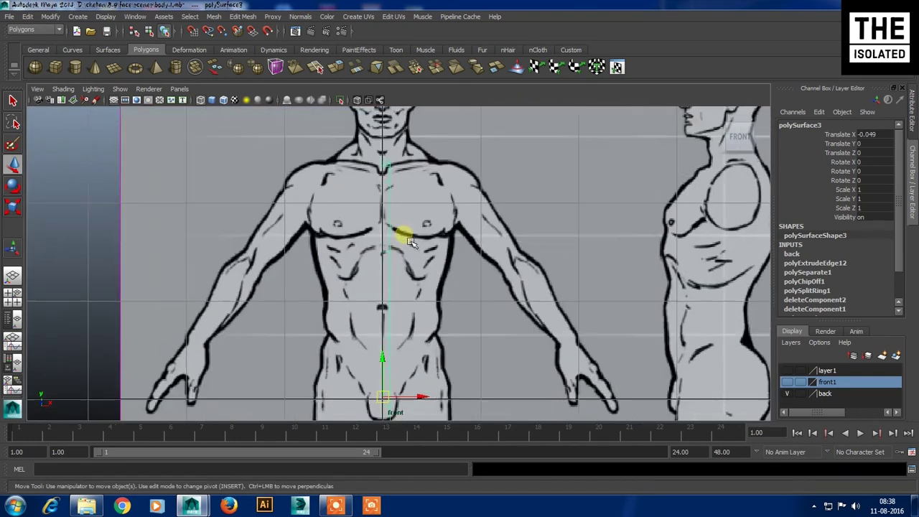
pyautogui.scroll(3, 404, 232)
pyautogui.scroll(-2, 393, 162)
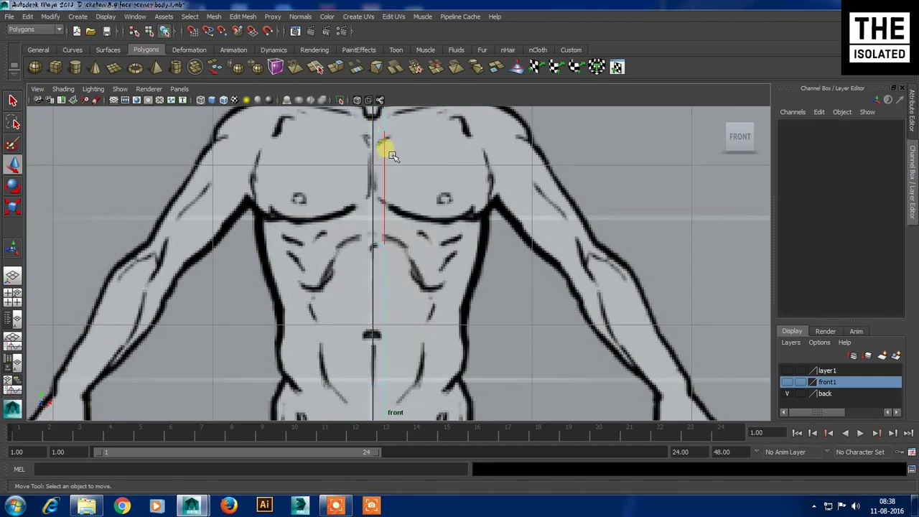
# Extrude the chest edge and pull the new faces out to X 0.35
pyautogui.click(388, 147)
pyautogui.press('space')
pyautogui.press('space')
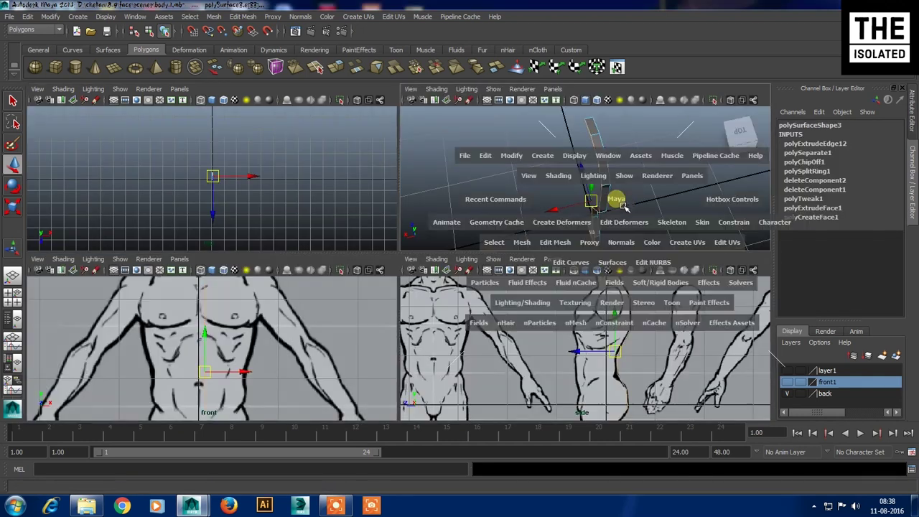
pyautogui.keyDown('alt'); pyautogui.moveTo(492, 281); pyautogui.dragTo(584, 270); pyautogui.keyUp('alt')
pyautogui.press('space')
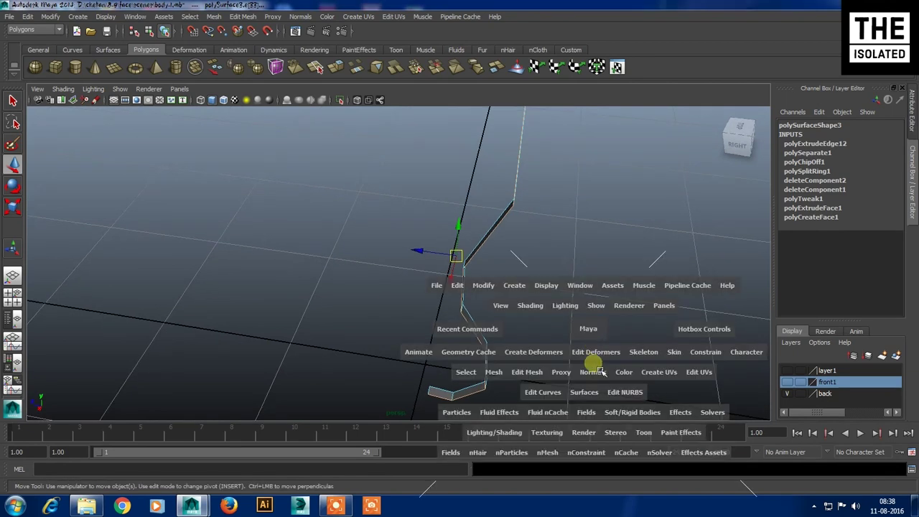
pyautogui.keyDown('shift'); pyautogui.moveTo(207, 366); pyautogui.dragTo(213, 369, button='right'); pyautogui.keyUp('shift')
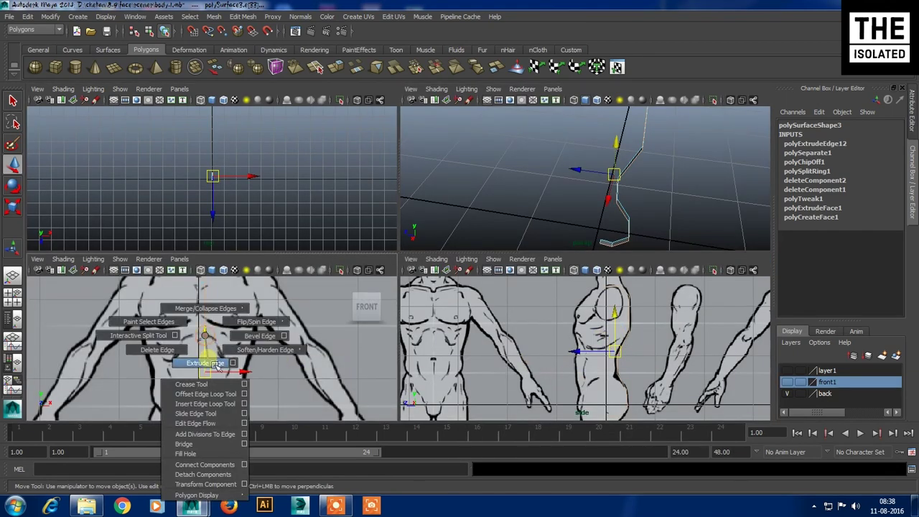
pyautogui.moveTo(241, 371); pyautogui.dragTo(271, 375)
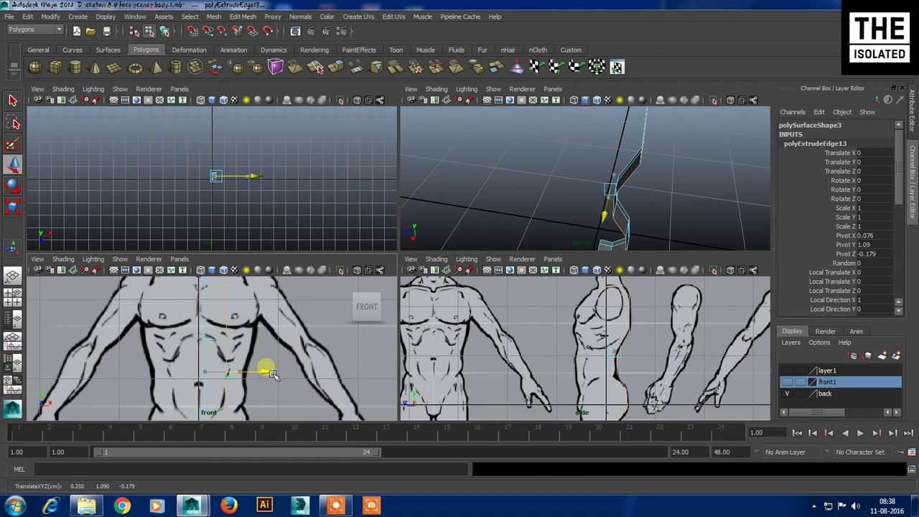
# In the side view, extrude the edge again with Ctrl+E and pull it along Z
pyautogui.press('space')
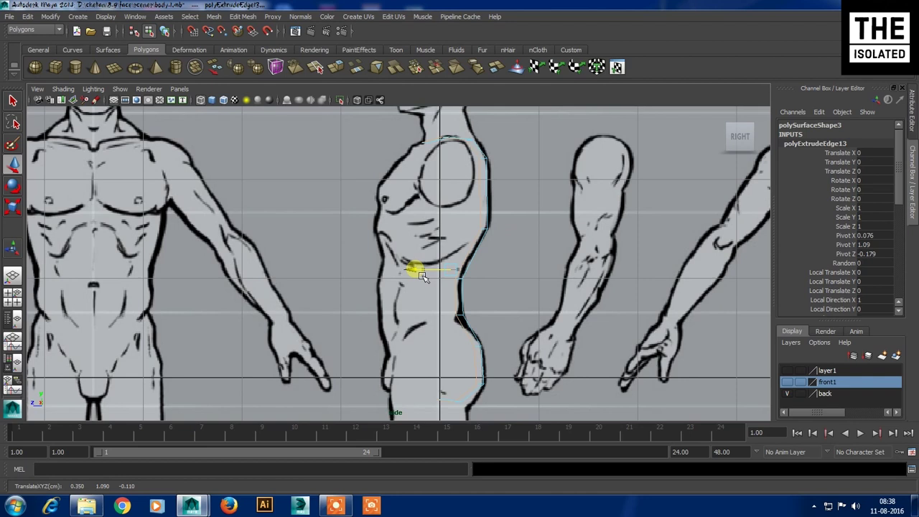
pyautogui.hotkey('ctrl', 'e')
pyautogui.moveTo(418, 270); pyautogui.dragTo(418, 278)
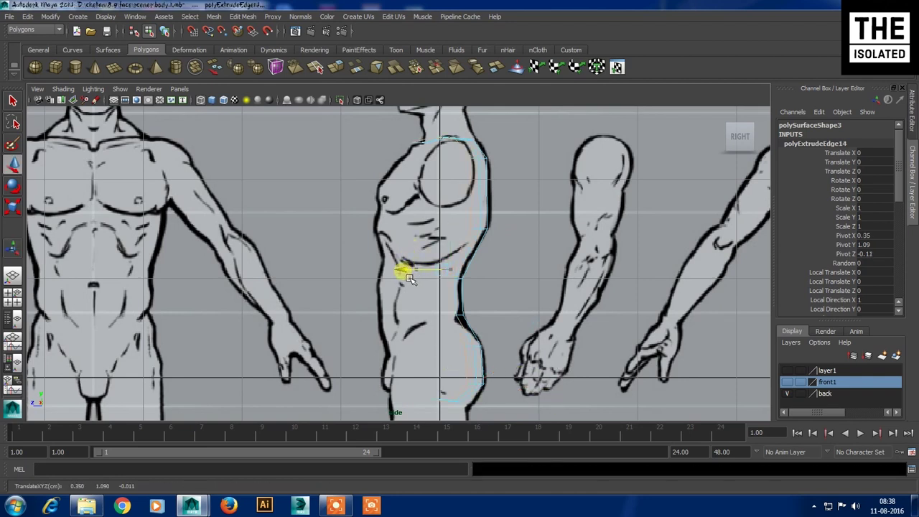
pyautogui.press('space')
pyautogui.press('space')
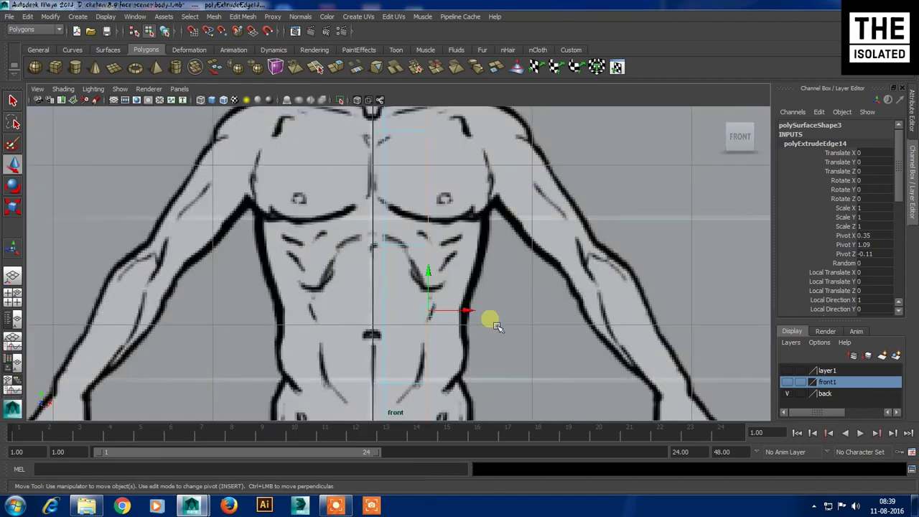
# Push the new edge out to the waist outline and move a chest vertex onto the outline
pyautogui.moveTo(474, 319); pyautogui.dragTo(511, 319)
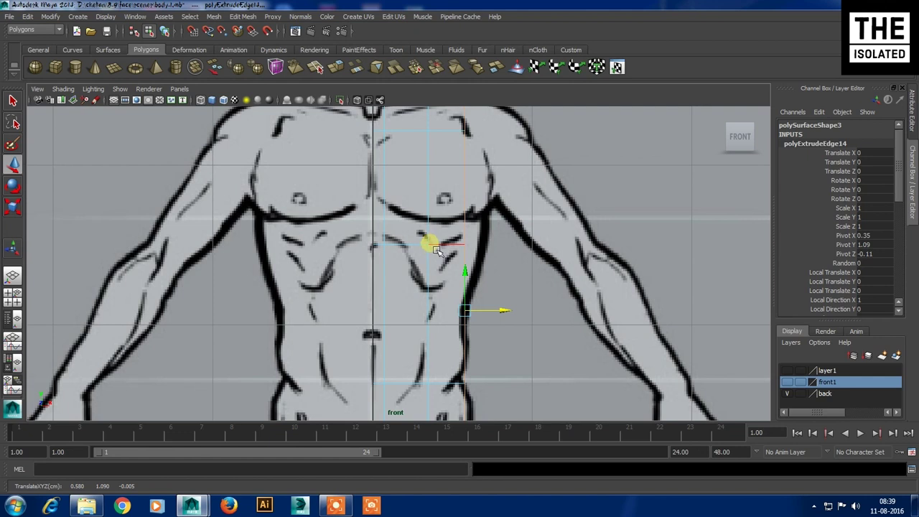
pyautogui.moveTo(435, 249); pyautogui.dragTo(380, 248, button='right')
pyautogui.keyDown('alt'); pyautogui.moveTo(441, 220); pyautogui.dragTo(415, 314, button='middle'); pyautogui.keyUp('alt')
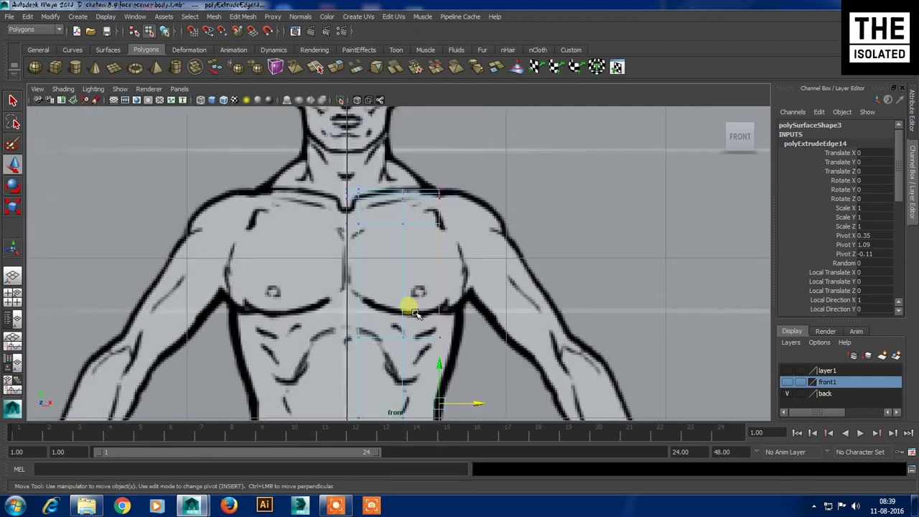
pyautogui.click(450, 220)
pyautogui.click(437, 338)
pyautogui.moveTo(443, 346); pyautogui.dragTo(461, 323)
# Select the waist vertices and nudge the hip vertex out to the front drawing's hip outline
pyautogui.moveTo(461, 320)
pyautogui.keyDown('alt'); pyautogui.mouseDown(button='middle')
pyautogui.moveTo(467, 222)
pyautogui.moveTo(476, 273)
pyautogui.moveTo(467, 352)
pyautogui.moveTo(478, 232)
pyautogui.mouseUp(button='middle'); pyautogui.keyUp('alt')
pyautogui.click(455, 287)
pyautogui.click(460, 294)
pyautogui.click(475, 260)
pyautogui.keyDown('alt'); pyautogui.moveTo(474, 265); pyautogui.dragTo(495, 208, button='middle'); pyautogui.keyUp('alt')
pyautogui.click(484, 285)
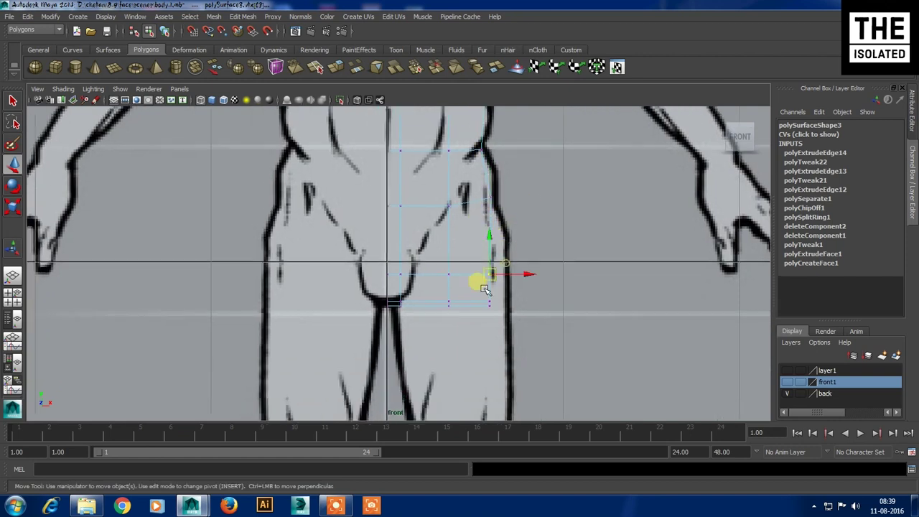
pyautogui.moveTo(523, 274); pyautogui.dragTo(531, 270)
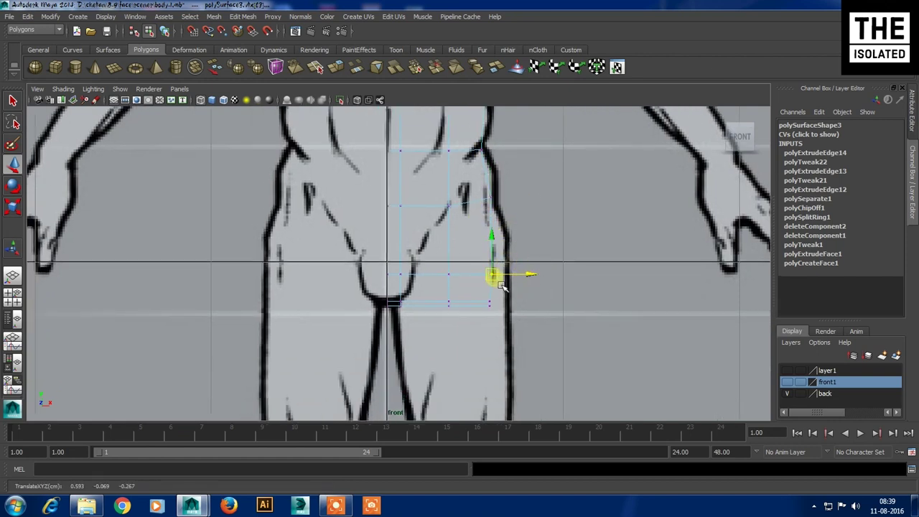
# Move the outer shoulder vertex onto the collarbone line
pyautogui.keyDown('alt'); pyautogui.moveTo(467, 188); pyautogui.dragTo(447, 322, button='middle'); pyautogui.keyUp('alt')
pyautogui.keyDown('alt'); pyautogui.moveTo(497, 172); pyautogui.dragTo(488, 242, button='middle'); pyautogui.keyUp('alt')
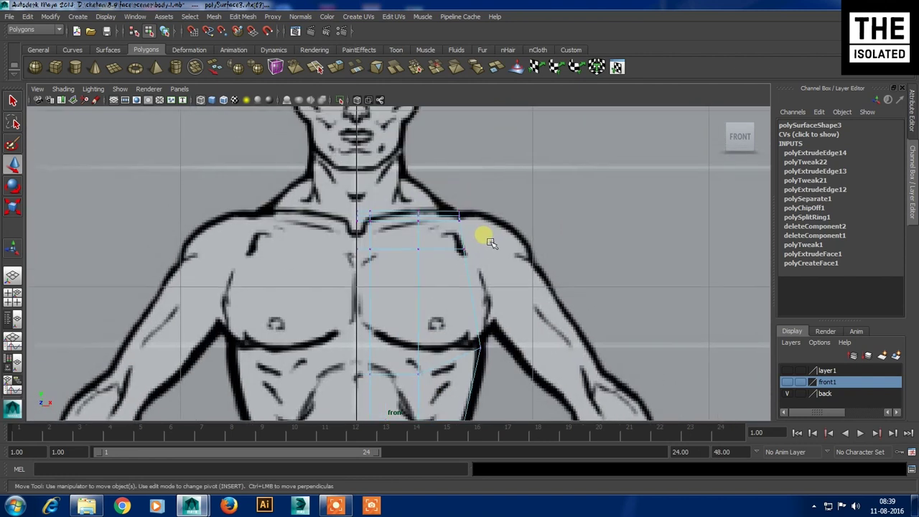
pyautogui.moveTo(464, 235); pyautogui.dragTo(467, 233)
pyautogui.scroll(3, 496, 220)
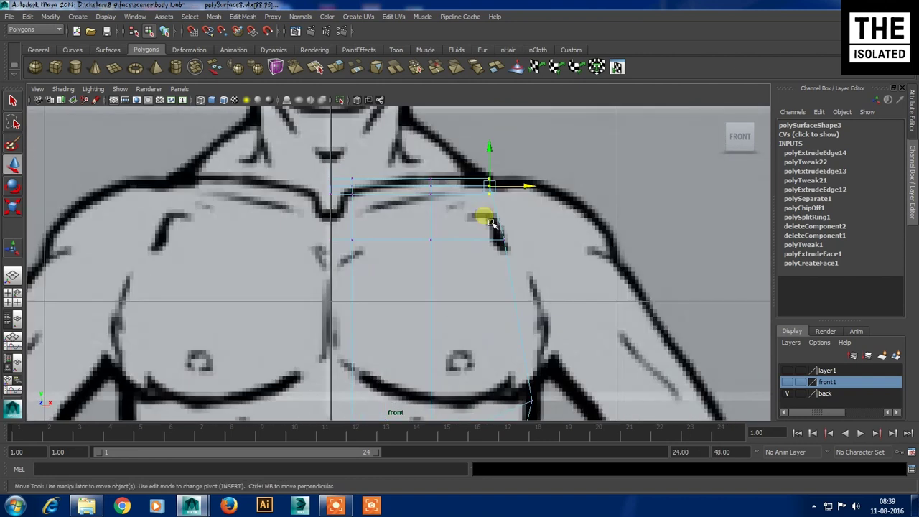
pyautogui.scroll(3, 488, 220)
pyautogui.scroll(3, 501, 311)
pyautogui.scroll(2, 575, 256)
pyautogui.moveTo(567, 271)
pyautogui.mouseDown()
pyautogui.moveTo(563, 246)
pyautogui.moveTo(549, 245)
pyautogui.mouseUp()
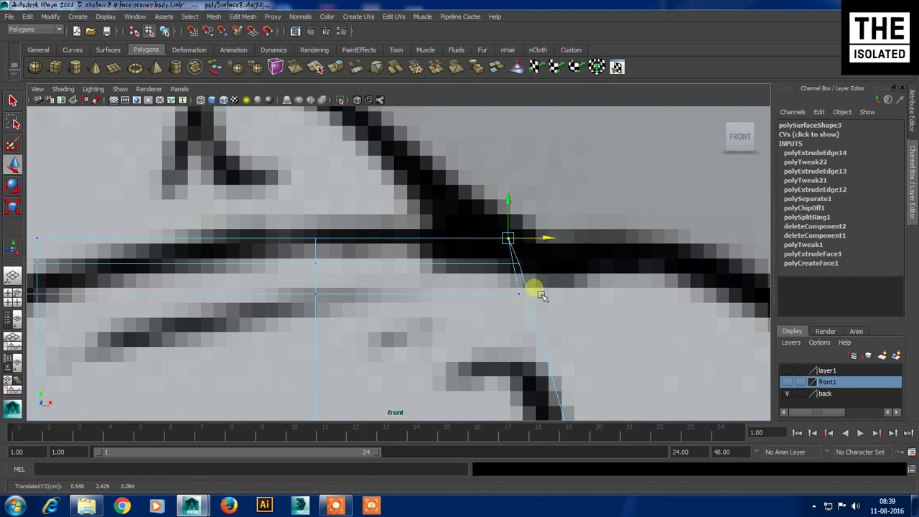
pyautogui.press('space')
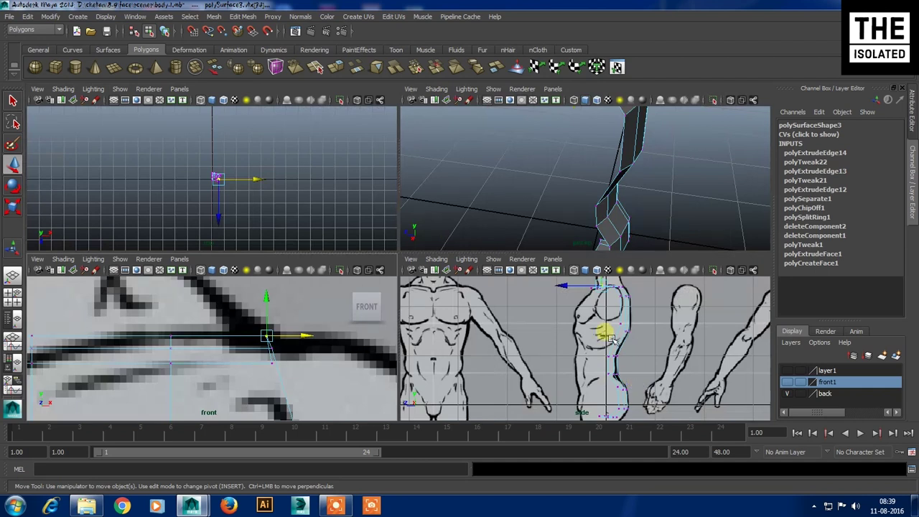
# In the side view, move the front chest and shoulder vertices onto the drawing's profile
pyautogui.press('space')
pyautogui.scroll(3, 503, 257)
pyautogui.scroll(2, 476, 293)
pyautogui.scroll(3, 381, 291)
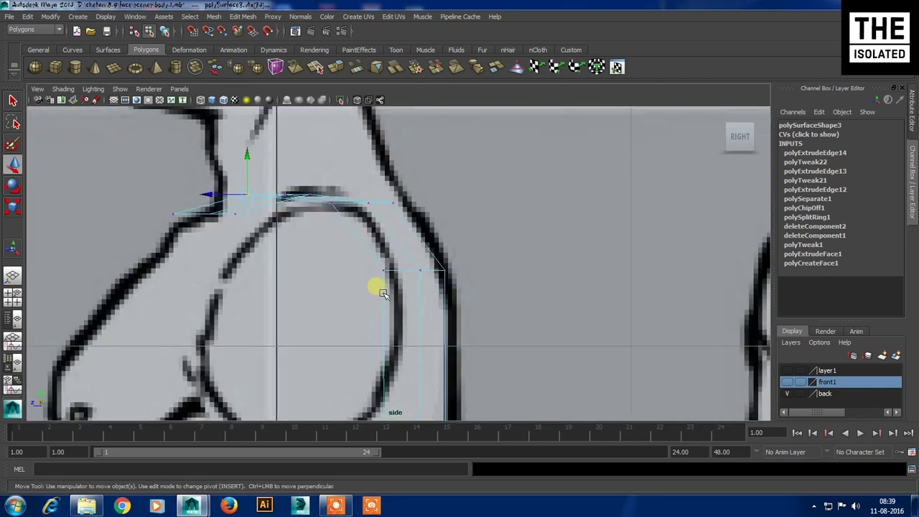
pyautogui.click(390, 269)
pyautogui.keyDown('alt'); pyautogui.moveTo(404, 267); pyautogui.dragTo(451, 211, button='middle'); pyautogui.keyUp('alt')
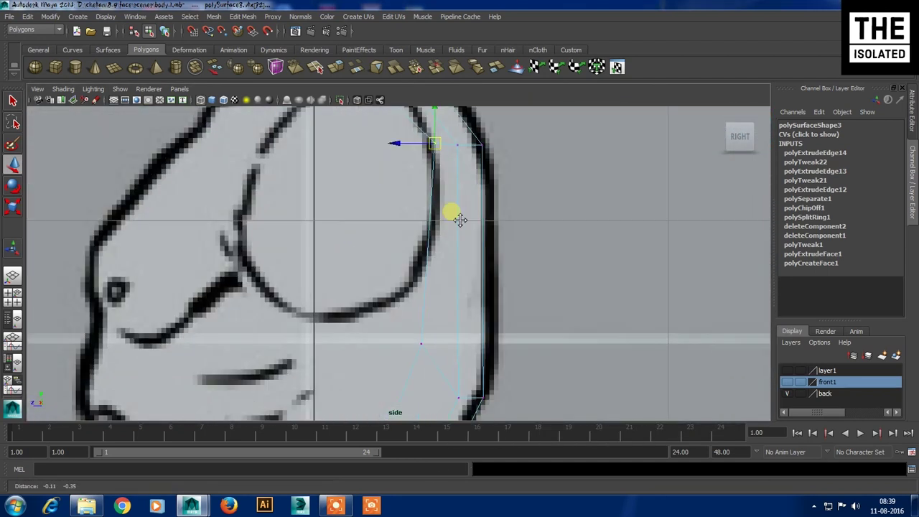
pyautogui.click(423, 335)
pyautogui.moveTo(426, 338); pyautogui.dragTo(419, 353)
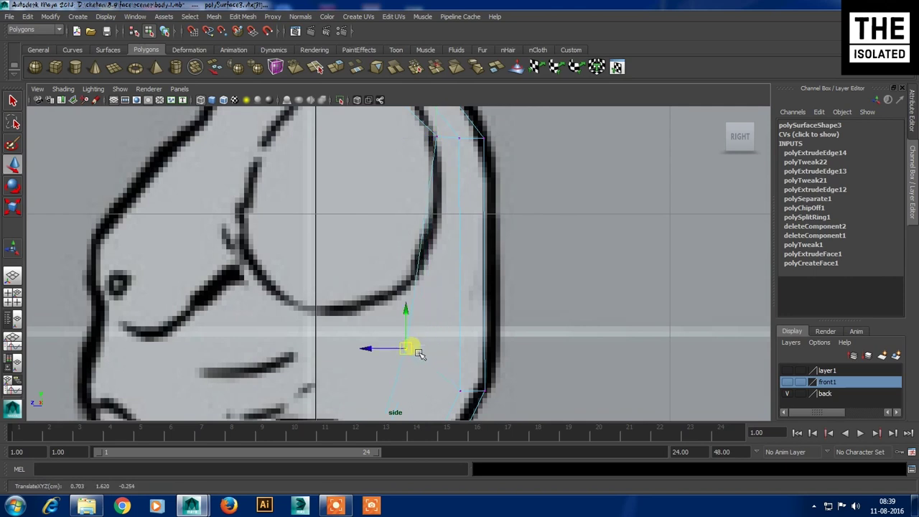
pyautogui.keyDown('alt'); pyautogui.moveTo(420, 354); pyautogui.dragTo(465, 401, button='middle'); pyautogui.keyUp('alt')
pyautogui.click(465, 216)
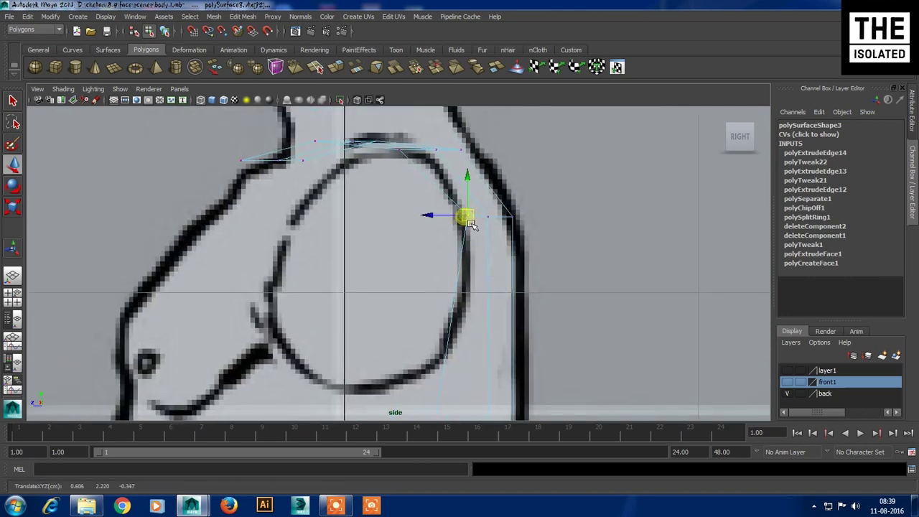
pyautogui.keyDown('alt'); pyautogui.moveTo(466, 217); pyautogui.dragTo(445, 270, button='middle'); pyautogui.keyUp('alt')
# Orbit the perspective view to check the strip, then select it and activate the front view
pyautogui.press('space')
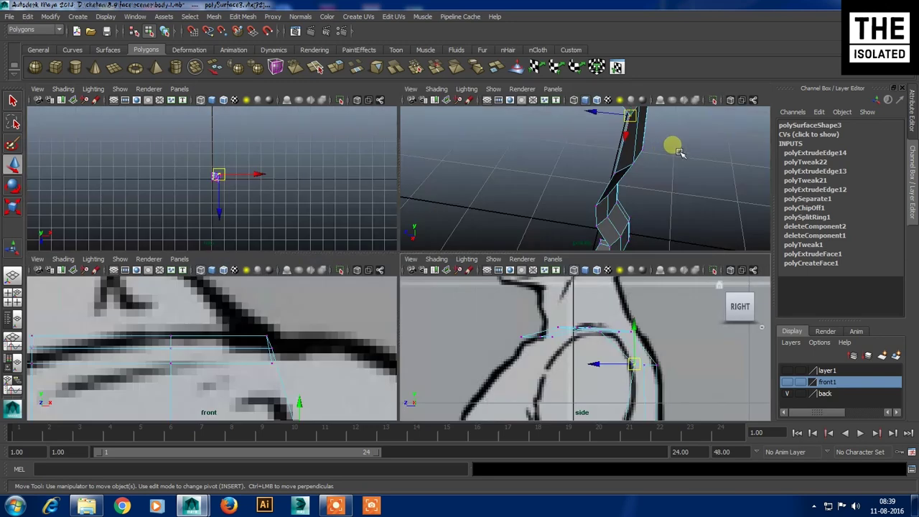
pyautogui.press('space')
pyautogui.moveTo(523, 224)
pyautogui.keyDown('alt'); pyautogui.mouseDown()
pyautogui.moveTo(387, 256)
pyautogui.moveTo(618, 215)
pyautogui.moveTo(503, 209)
pyautogui.mouseUp(); pyautogui.keyUp('alt')
pyautogui.moveTo(409, 165); pyautogui.dragTo(427, 168, button='right')
pyautogui.click(428, 169)
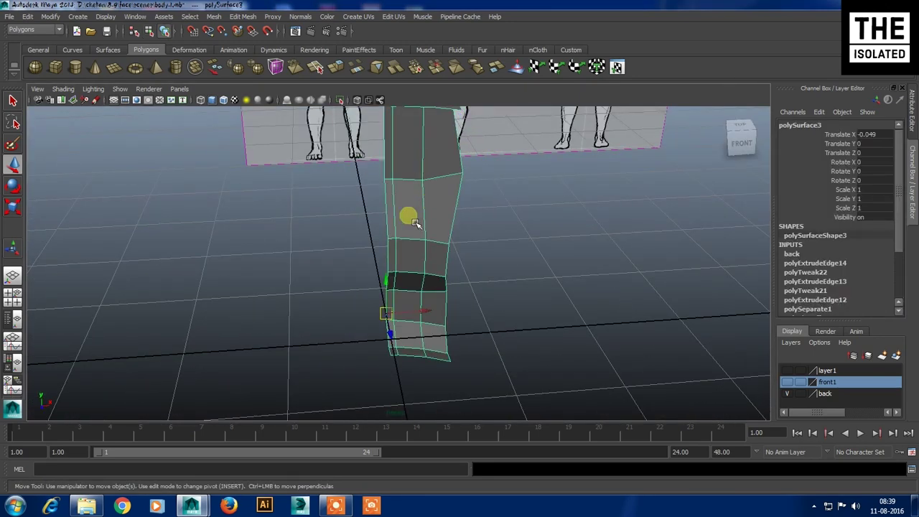
pyautogui.press('space')
pyautogui.click(229, 370)
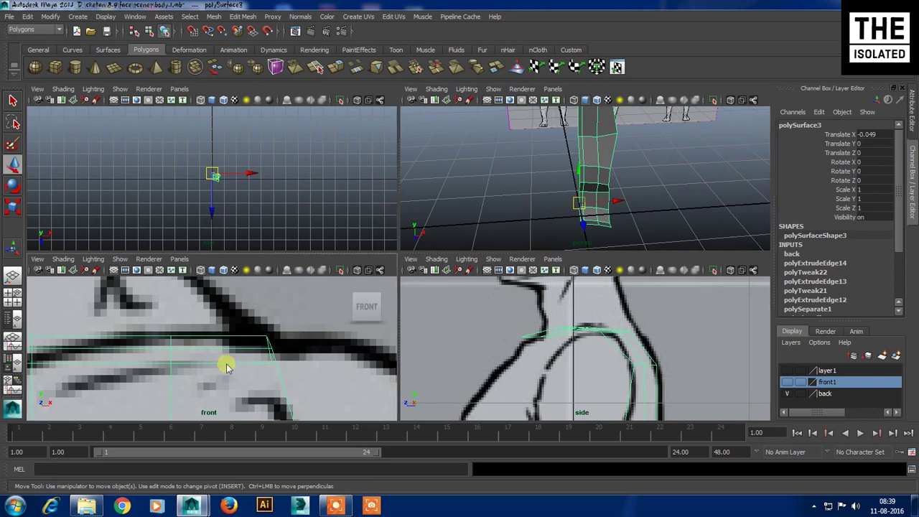